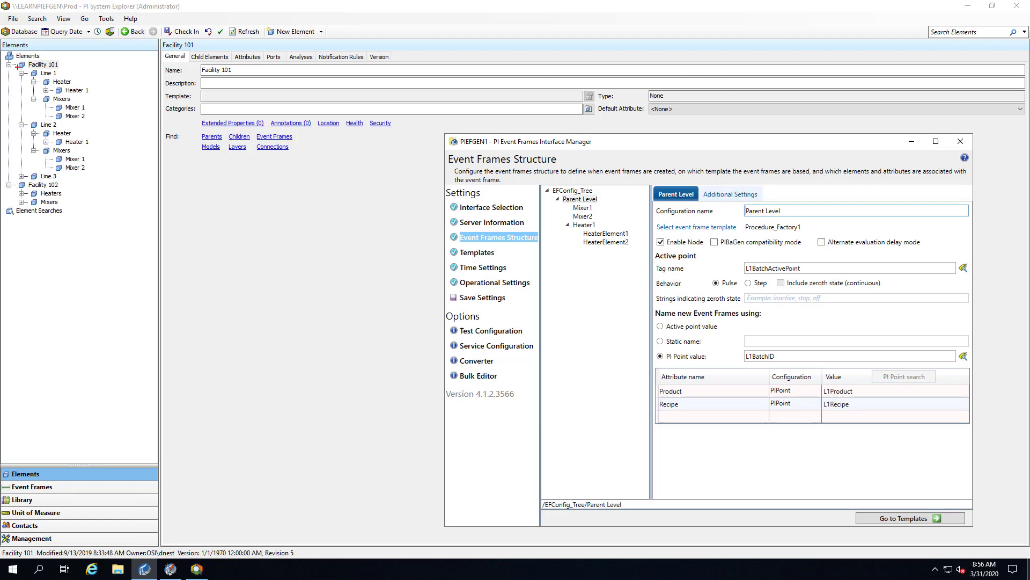
Step: Show the Parent Level's Additional Settings and its Facility 101\Line 1 reference element
{"action": "left_click_drag", "start_coordinate": [18, 67], "coordinate": [100, 129]}
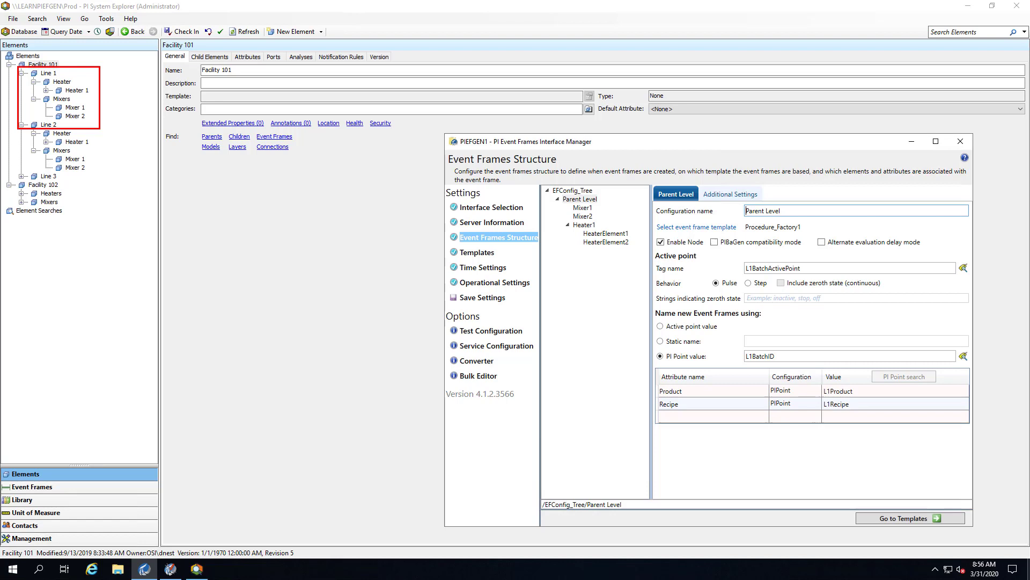
{"action": "key", "text": "e"}
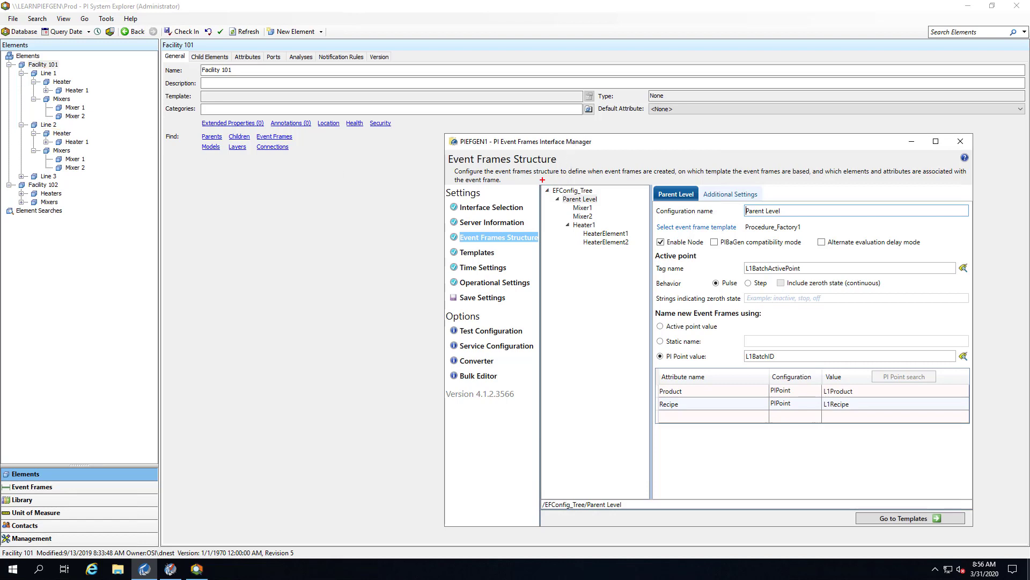
{"action": "left_click_drag", "start_coordinate": [542, 180], "coordinate": [637, 254]}
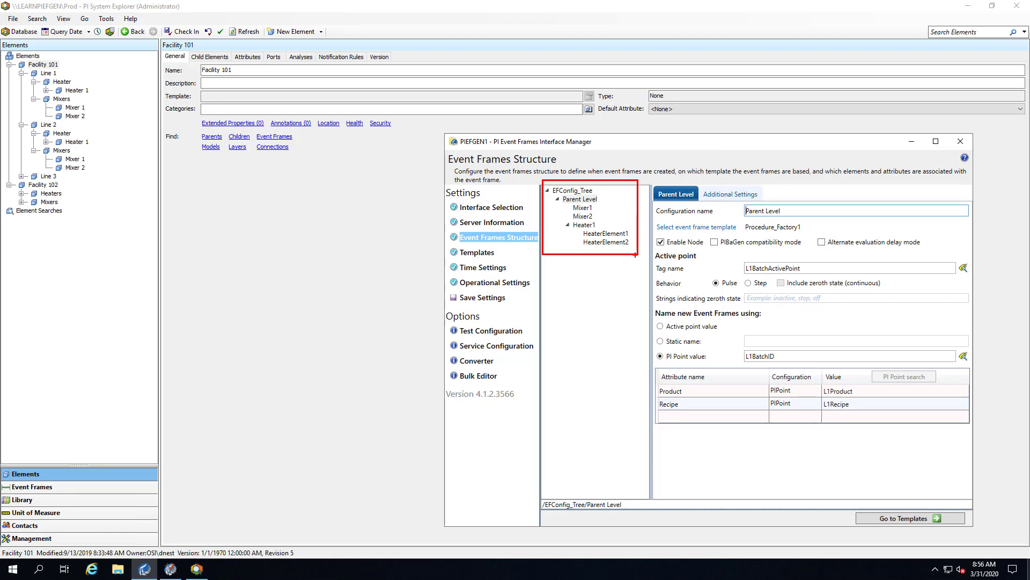
{"action": "key", "text": "e"}
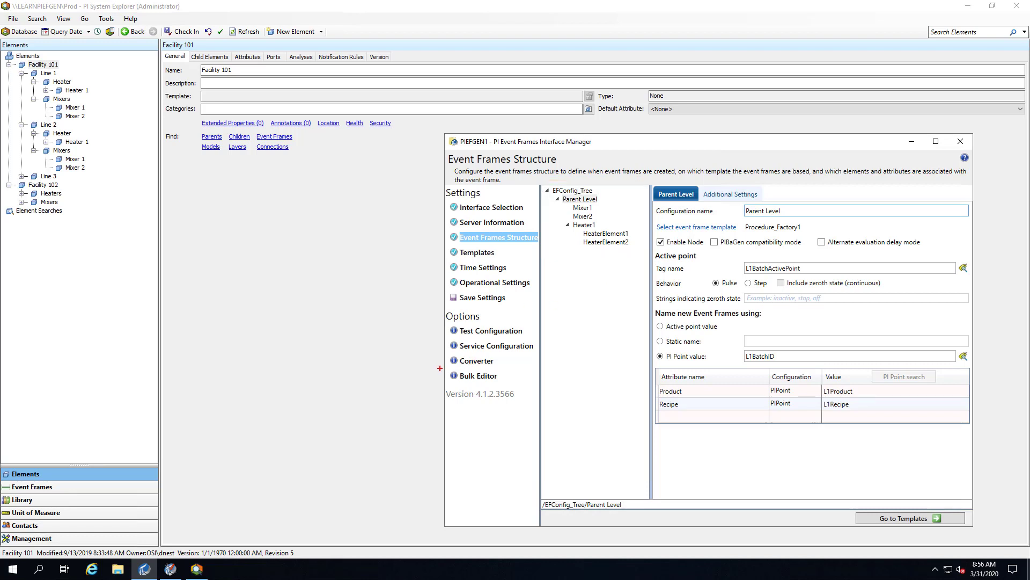
{"action": "left_click_drag", "start_coordinate": [439, 365], "coordinate": [514, 386]}
{"action": "left_click", "coordinate": [727, 195]}
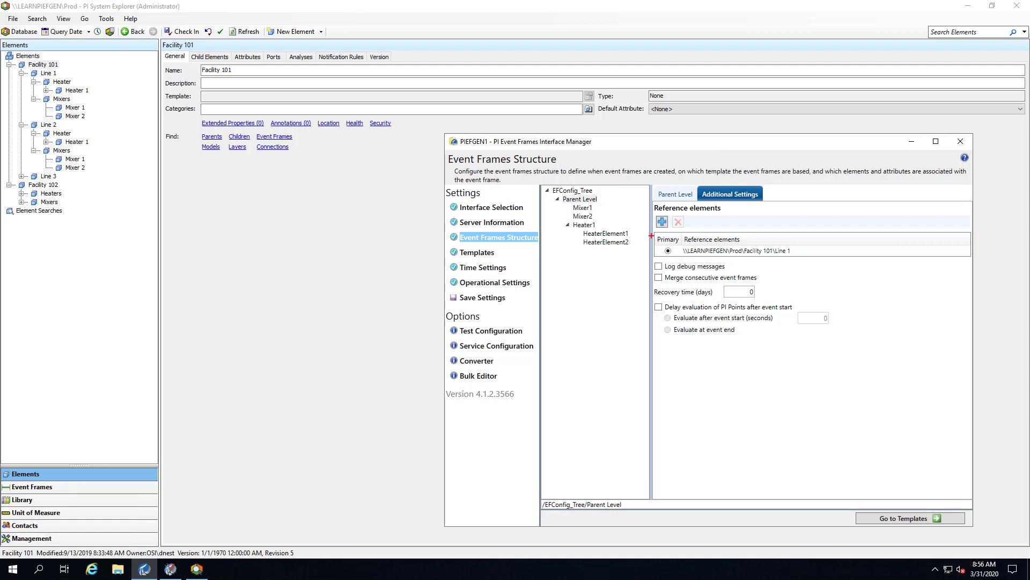
{"action": "mouse_move", "coordinate": [651, 235]}
{"action": "left_mouse_down"}
{"action": "mouse_move", "coordinate": [733, 261]}
{"action": "mouse_move", "coordinate": [831, 262]}
{"action": "left_mouse_up"}
Step: Export the configuration from the Bulk Editor as a CSV file named 'exported' on the Desktop
{"action": "left_click", "coordinate": [474, 378]}
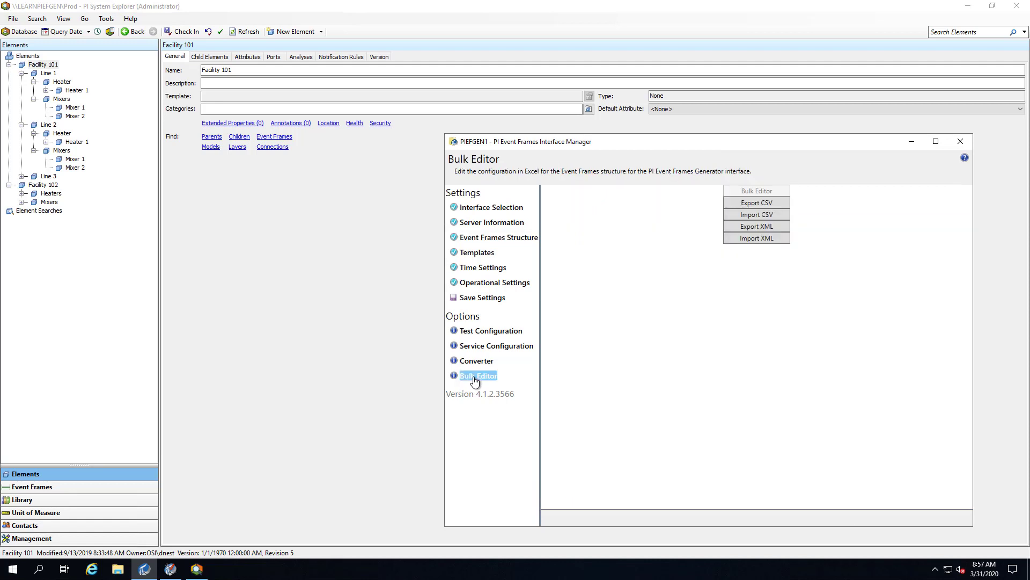
{"action": "left_click", "coordinate": [737, 204]}
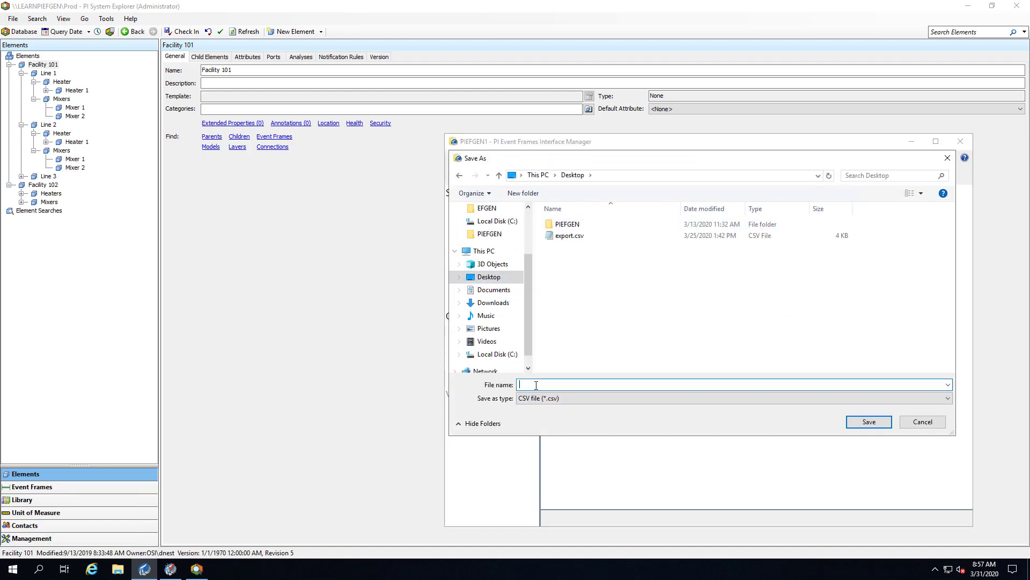
{"action": "type", "text": "exported"}
{"action": "left_click", "coordinate": [855, 423]}
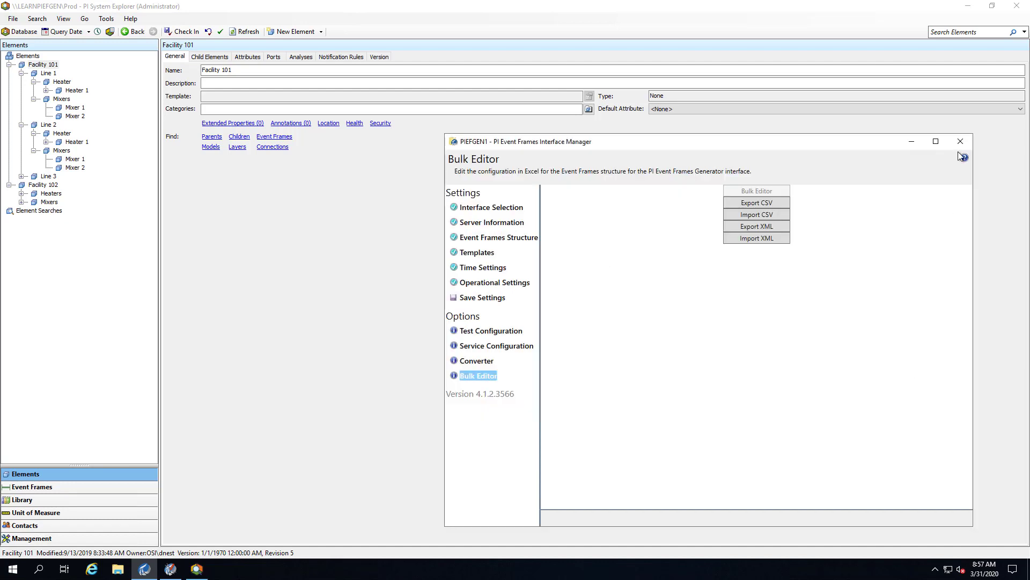
Step: Minimize PI System Explorer and open exported.csv from the desktop in Excel
{"action": "left_click", "coordinate": [966, 7]}
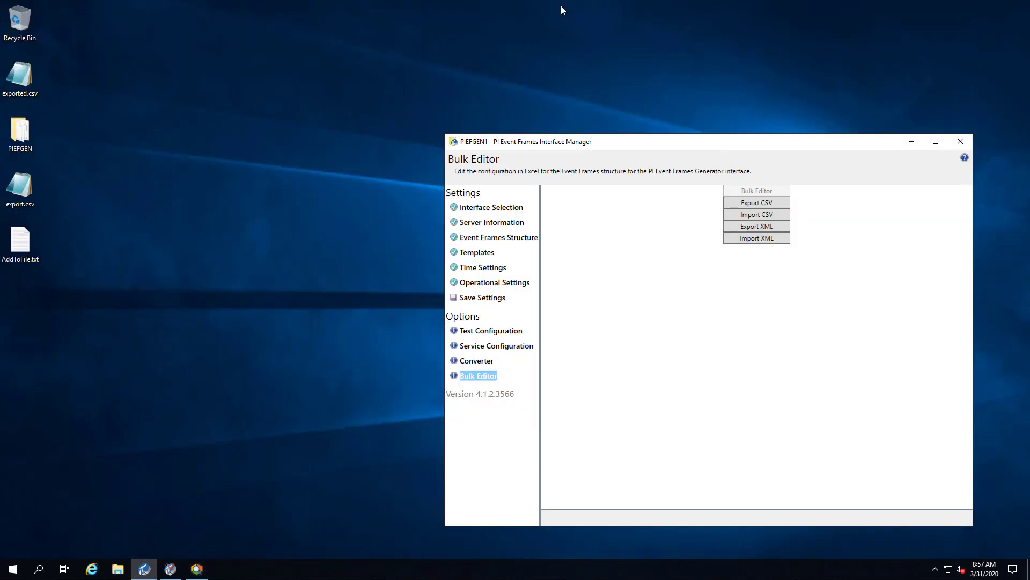
{"action": "left_click", "coordinate": [30, 85]}
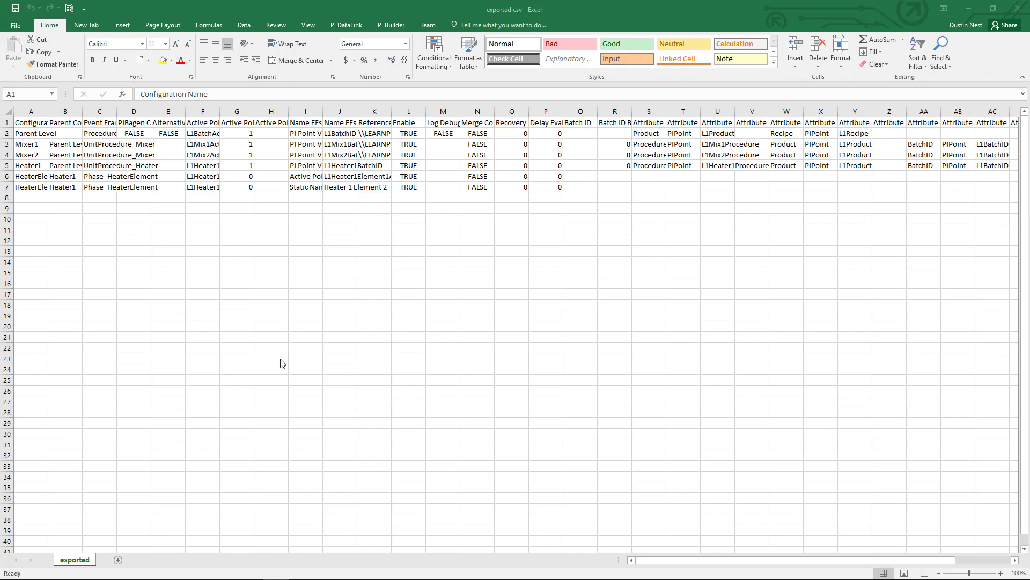
Step: Auto-fit columns A, B and C to headers like Configuration Name and Event Frame Template
{"action": "left_click", "coordinate": [48, 111]}
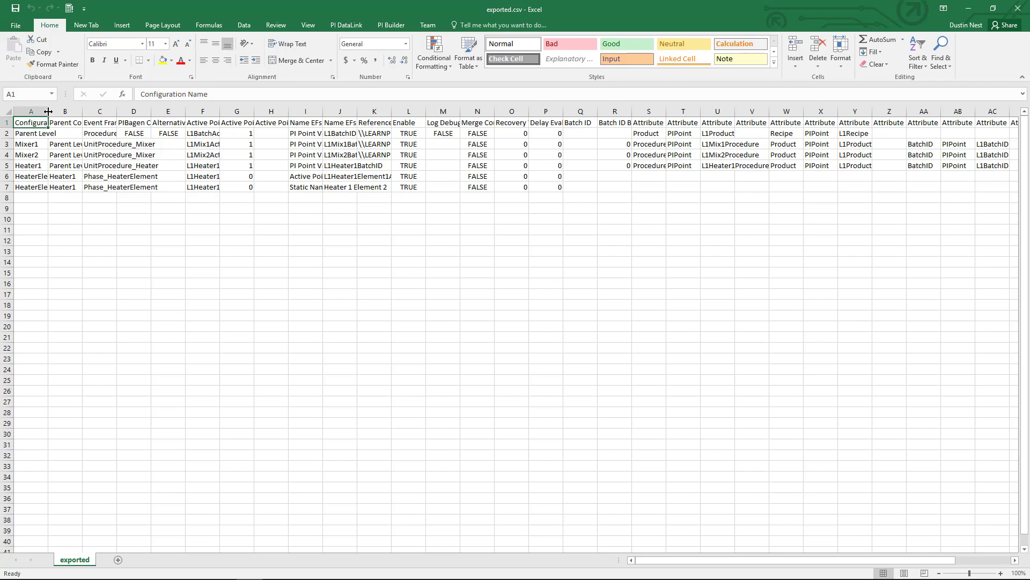
{"action": "double_click", "coordinate": [48, 111]}
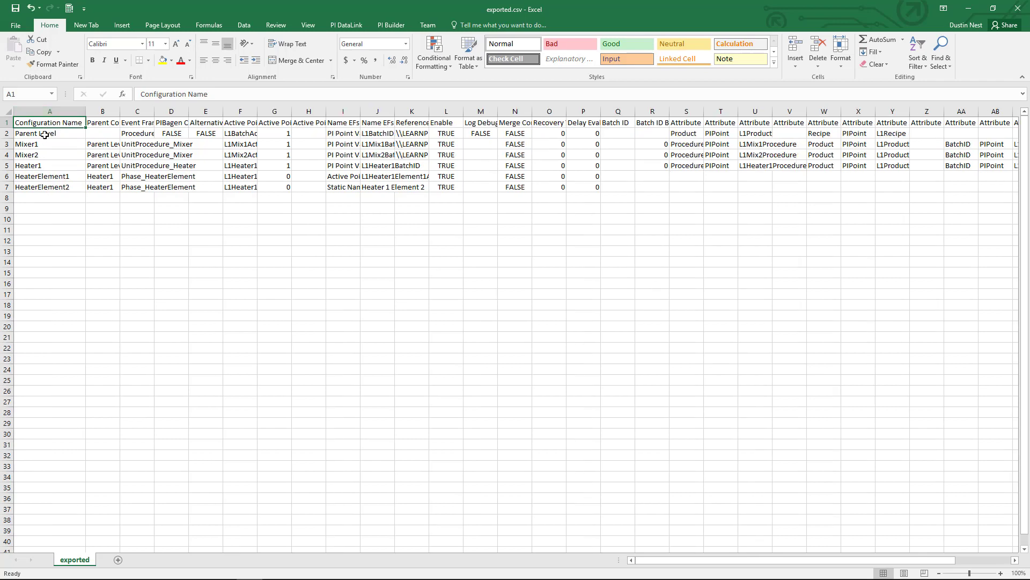
{"action": "left_click", "coordinate": [21, 134]}
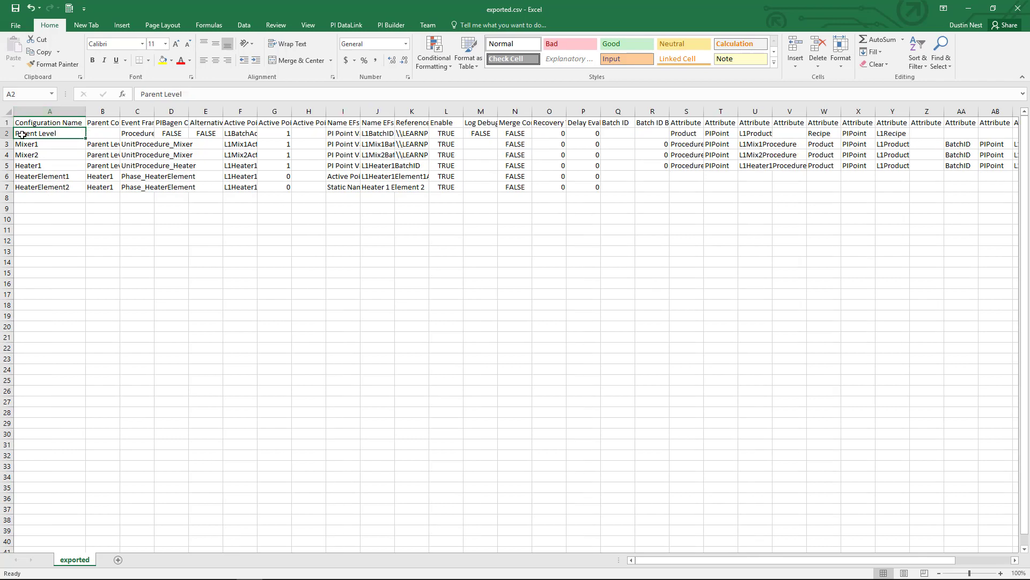
{"action": "double_click", "coordinate": [119, 111]}
{"action": "double_click", "coordinate": [189, 111]}
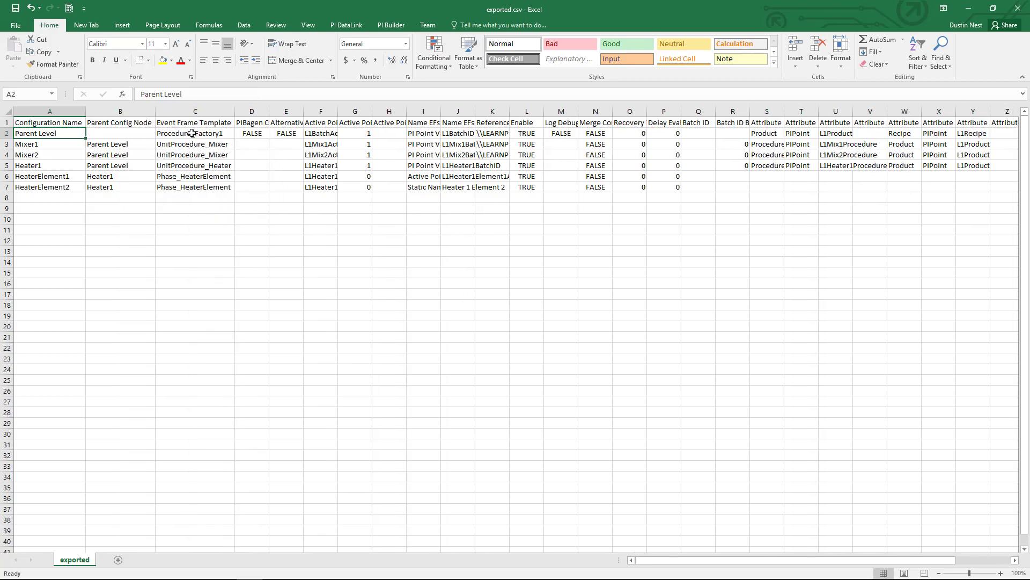
Step: Review the configuration rows Parent Level through HeaterElement2 and select rows 2 to 7
{"action": "left_click", "coordinate": [161, 134]}
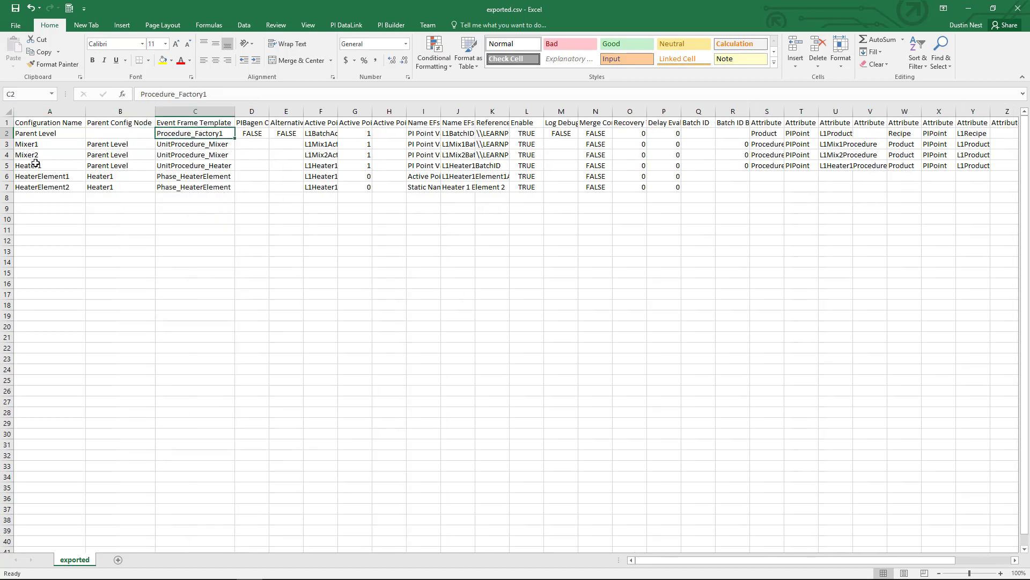
{"action": "left_click", "coordinate": [49, 145]}
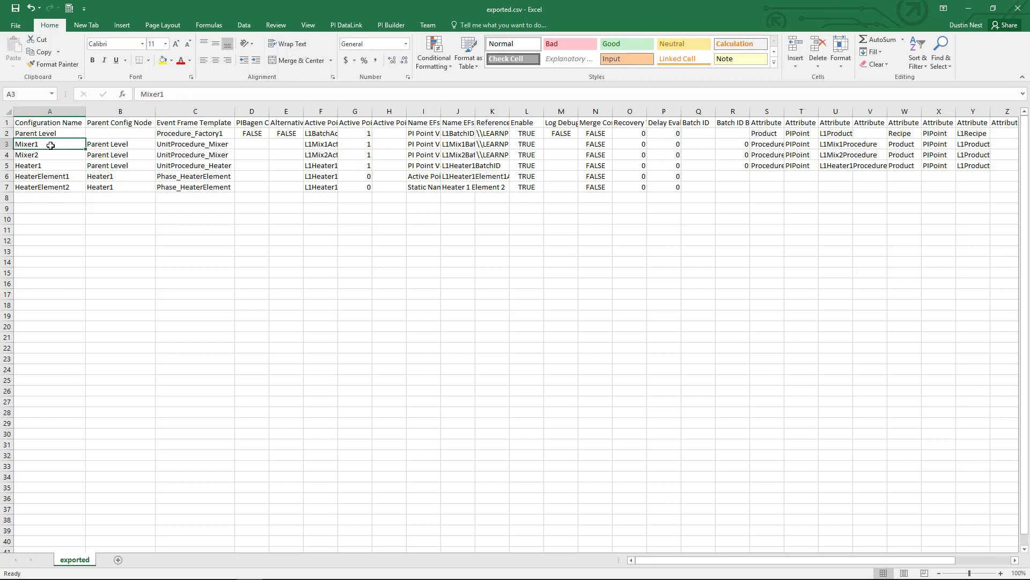
{"action": "left_click", "coordinate": [98, 150]}
{"action": "left_click", "coordinate": [36, 134]}
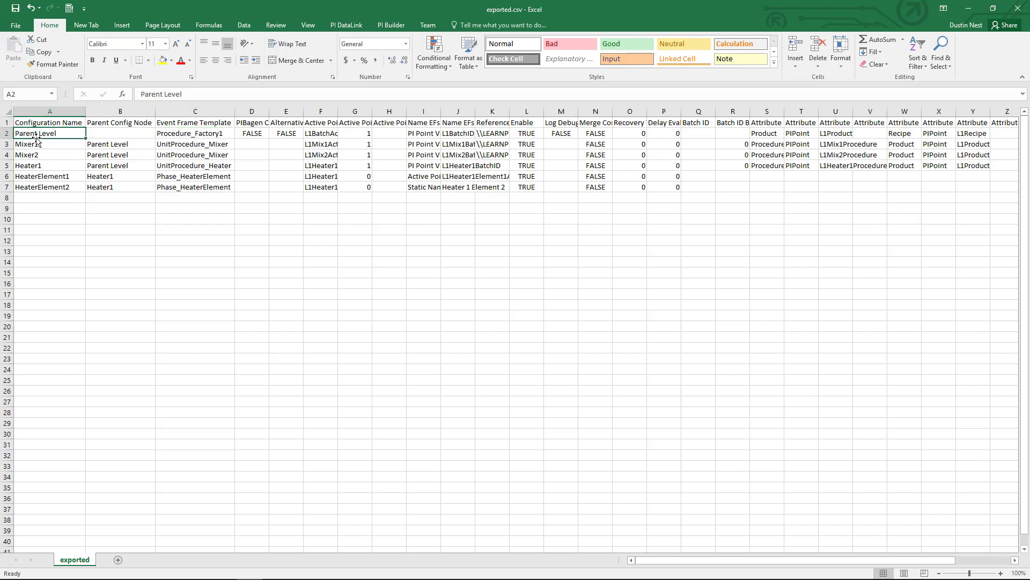
{"action": "left_click", "coordinate": [40, 155]}
{"action": "left_click", "coordinate": [46, 167]}
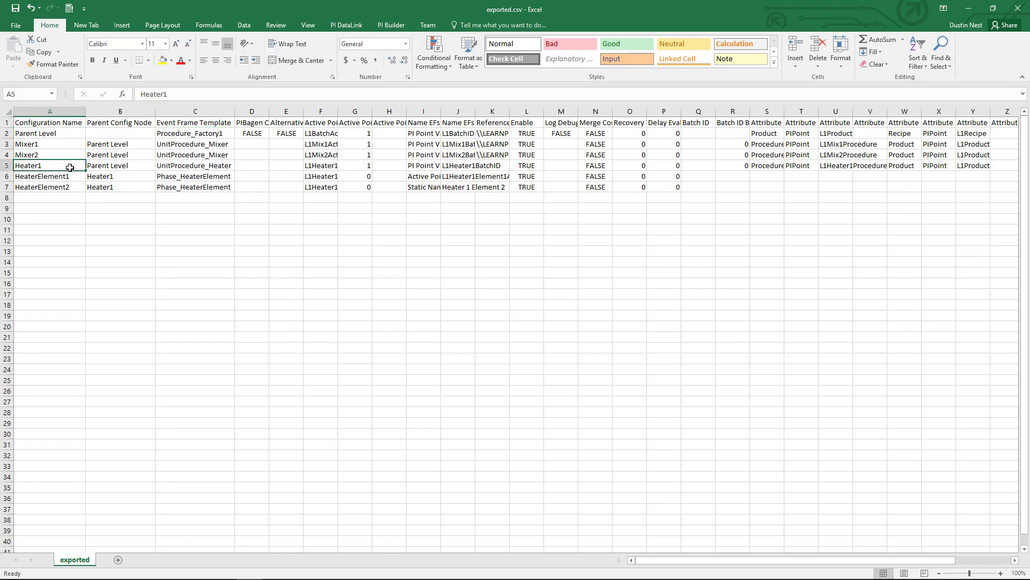
{"action": "left_click", "coordinate": [95, 166]}
{"action": "left_click", "coordinate": [55, 132]}
{"action": "left_click_drag", "start_coordinate": [51, 177], "coordinate": [52, 186]}
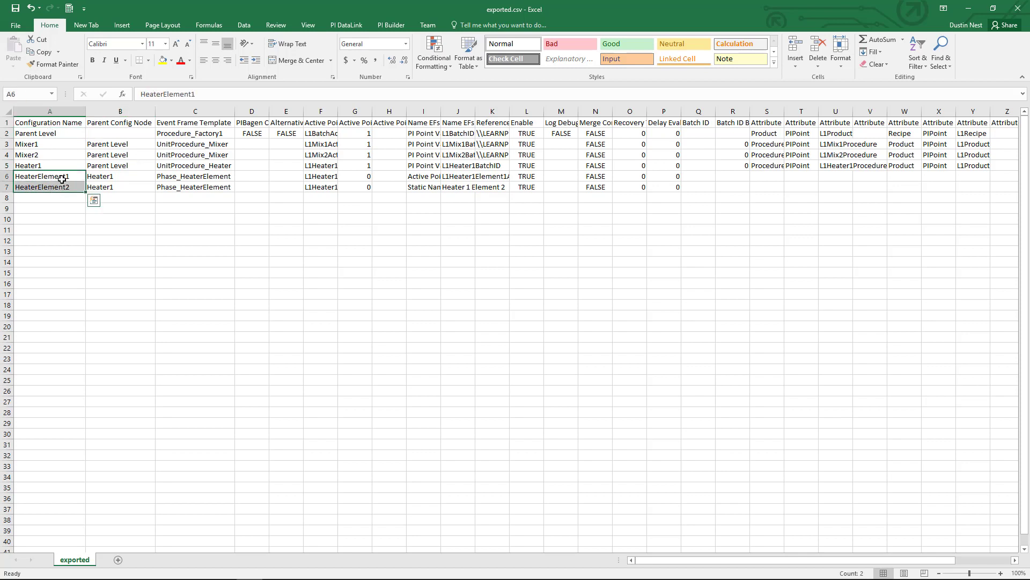
{"action": "left_click", "coordinate": [52, 166]}
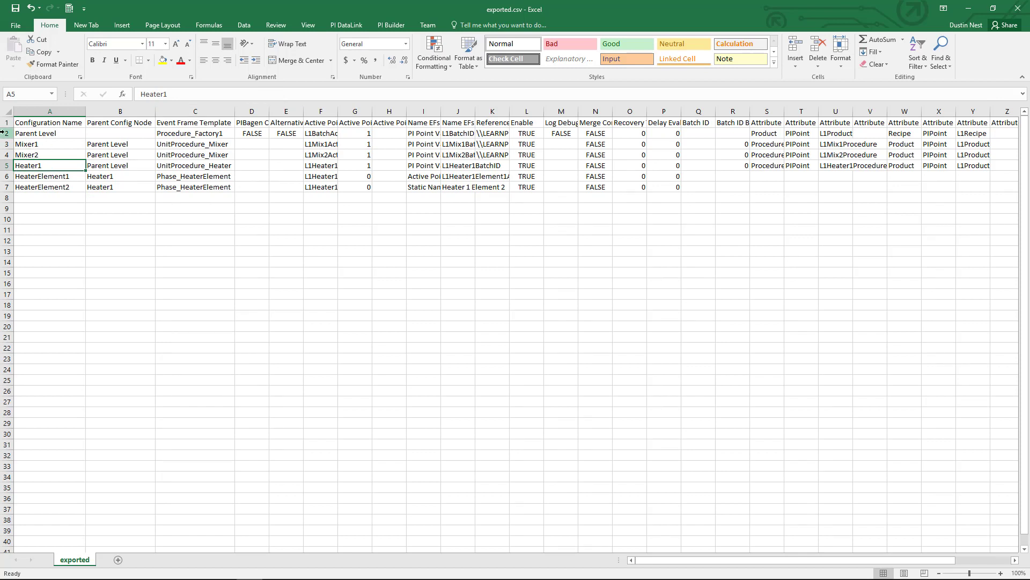
{"action": "left_click_drag", "start_coordinate": [4, 132], "coordinate": [3, 187]}
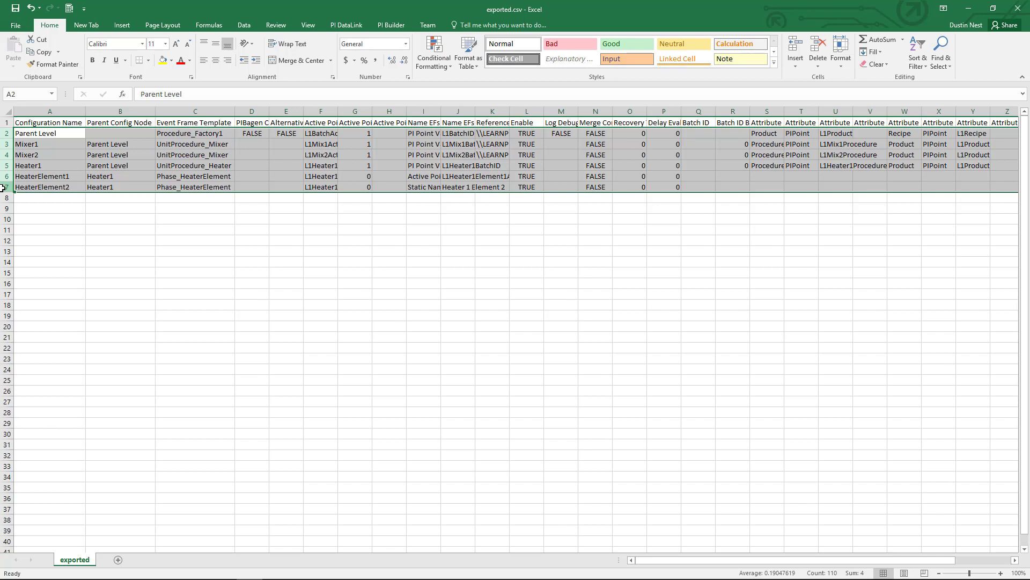
Step: Copy rows 2–7 and paste them into rows 8–13 starting at cell A8 with Paste Special
{"action": "right_click", "coordinate": [60, 147]}
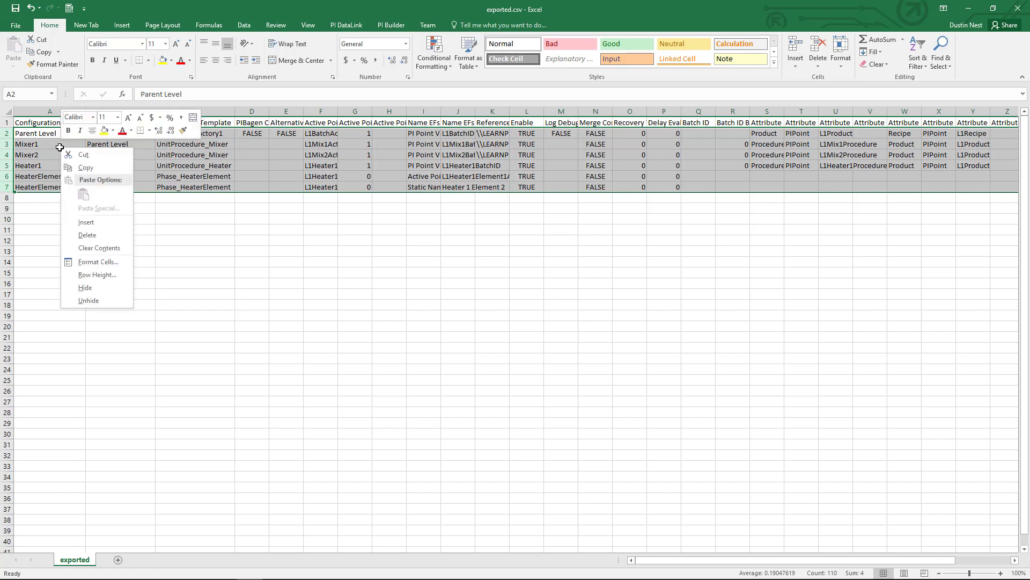
{"action": "left_click", "coordinate": [85, 168]}
{"action": "left_click", "coordinate": [38, 197]}
{"action": "right_click", "coordinate": [38, 195]}
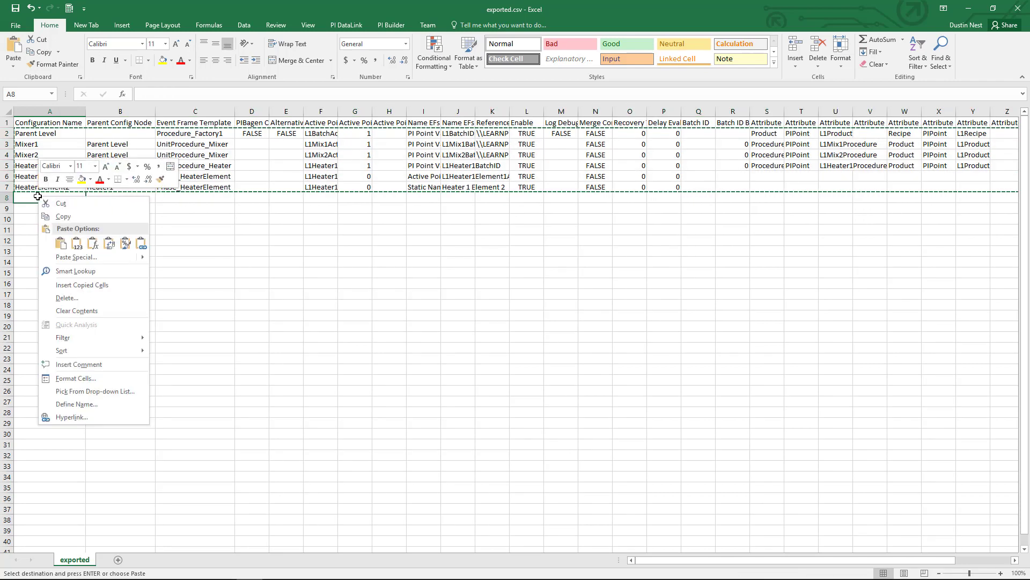
{"action": "left_click", "coordinate": [75, 259]}
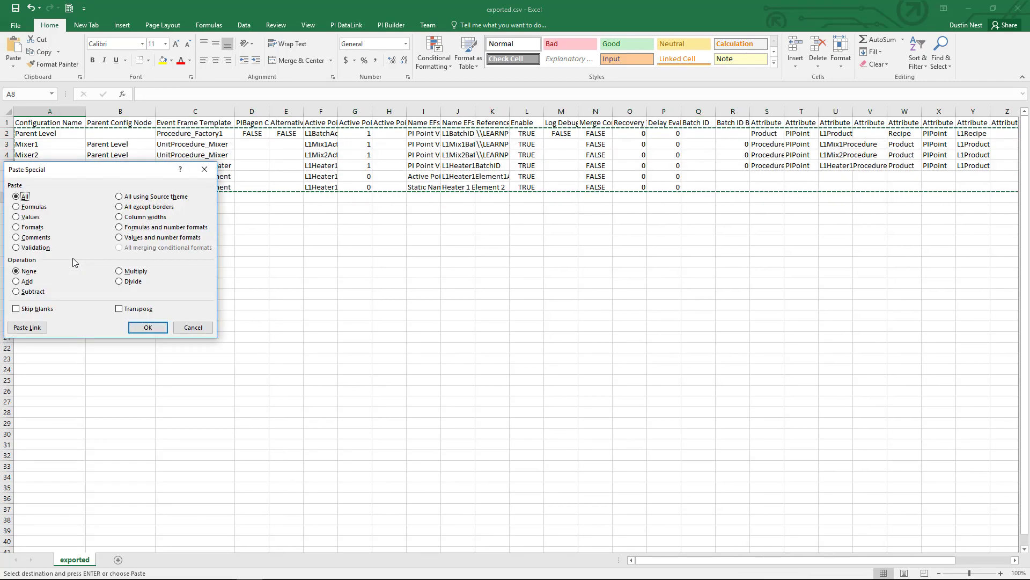
{"action": "left_click", "coordinate": [142, 327]}
Step: Compare the original rows 2–7 with the duplicated rows 8–13
{"action": "left_click", "coordinate": [140, 328]}
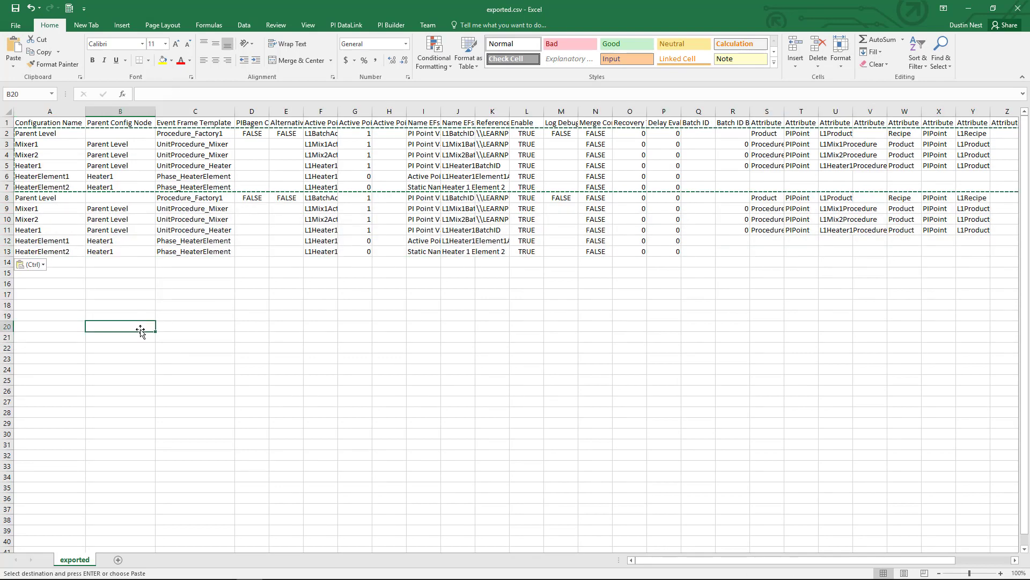
{"action": "left_click", "coordinate": [15, 198]}
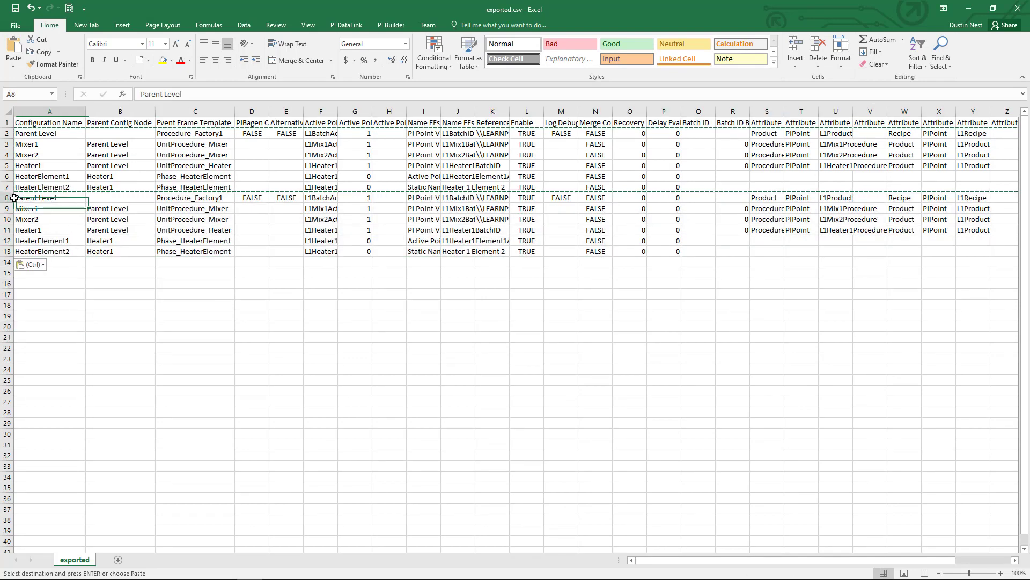
{"action": "left_click_drag", "start_coordinate": [6, 131], "coordinate": [4, 188]}
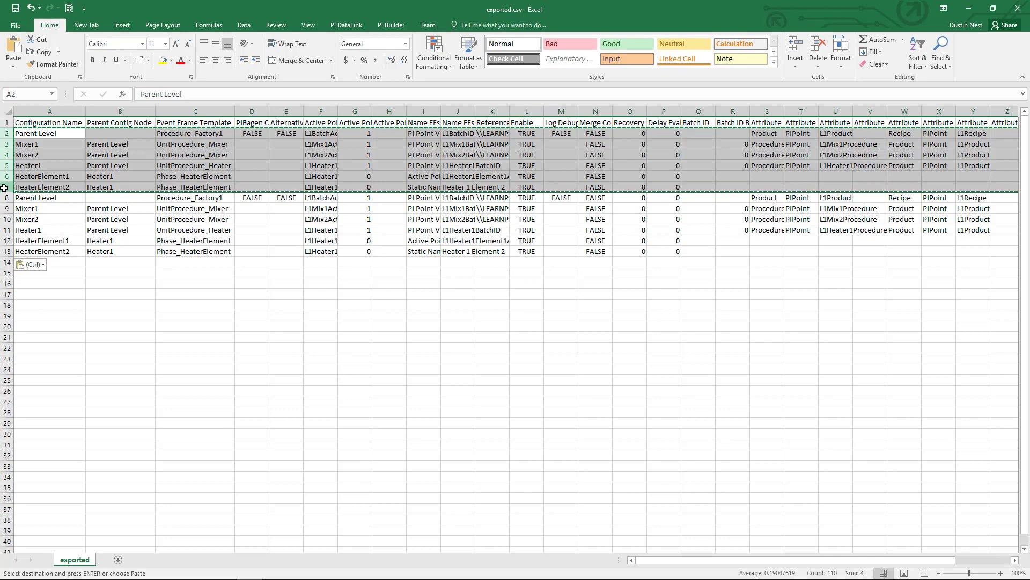
{"action": "left_click_drag", "start_coordinate": [6, 197], "coordinate": [17, 246]}
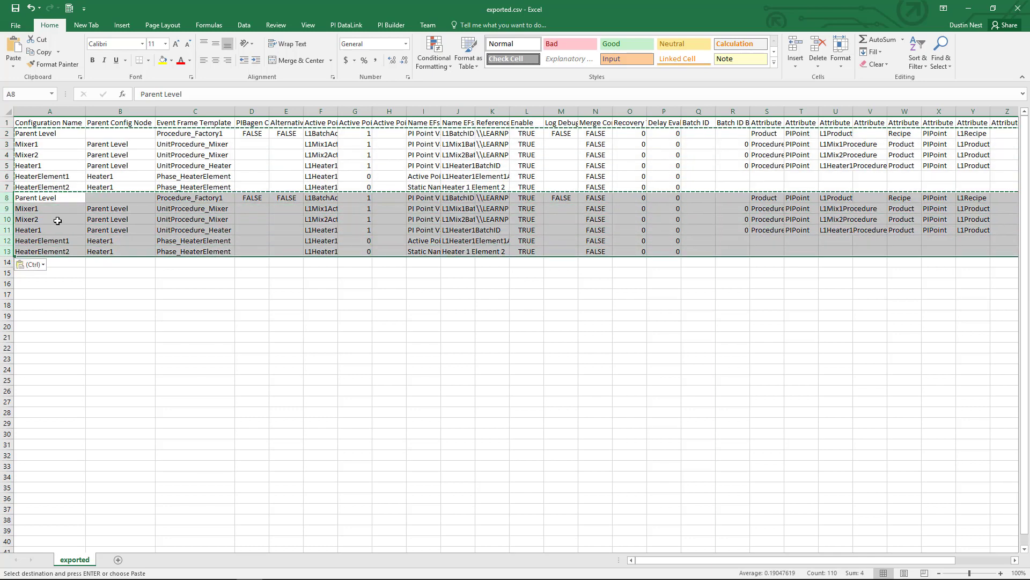
Step: Auto-fit every column of the worksheet to its content
{"action": "left_click", "coordinate": [84, 110]}
{"action": "left_click", "coordinate": [8, 113]}
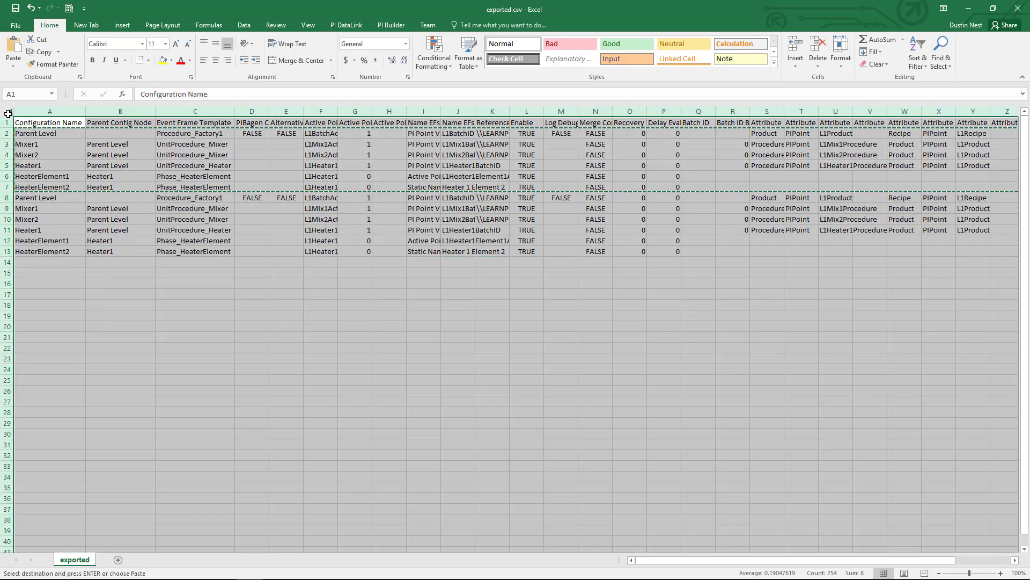
{"action": "double_click", "coordinate": [83, 111]}
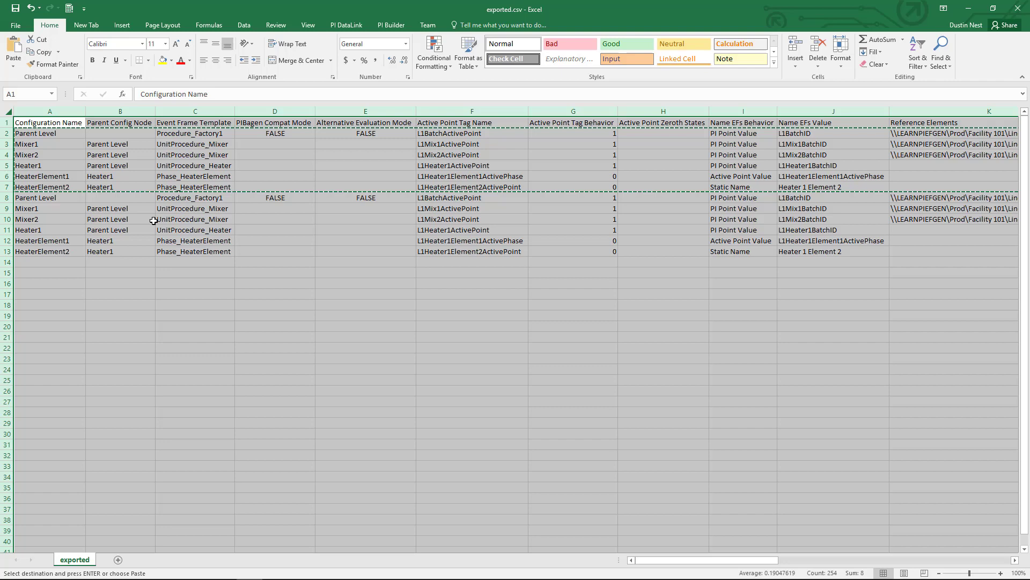
{"action": "left_click", "coordinate": [276, 315]}
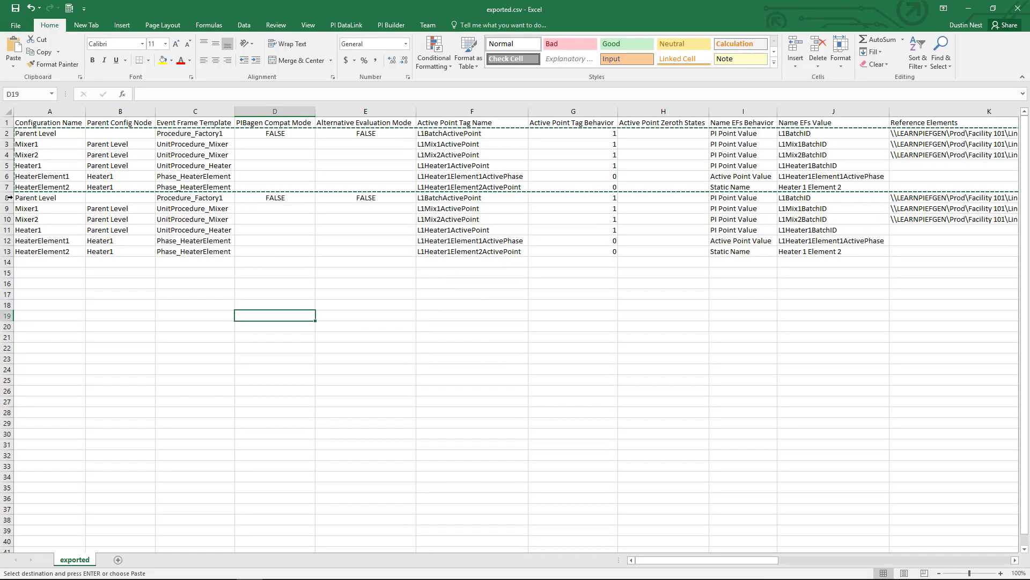
Step: Fill rows 8–13 with a light gold colour
{"action": "left_click_drag", "start_coordinate": [6, 198], "coordinate": [7, 251]}
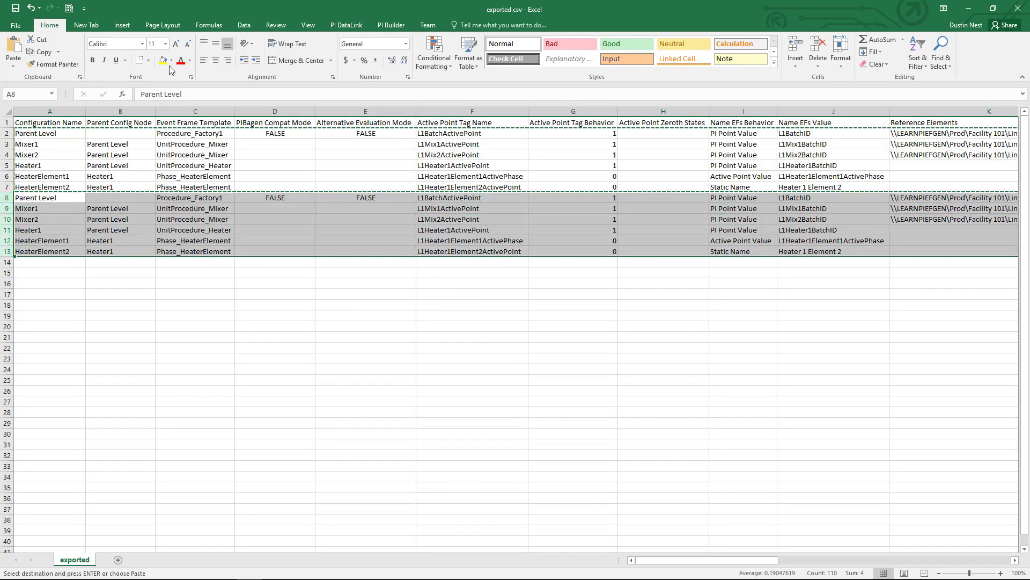
{"action": "left_click", "coordinate": [226, 92]}
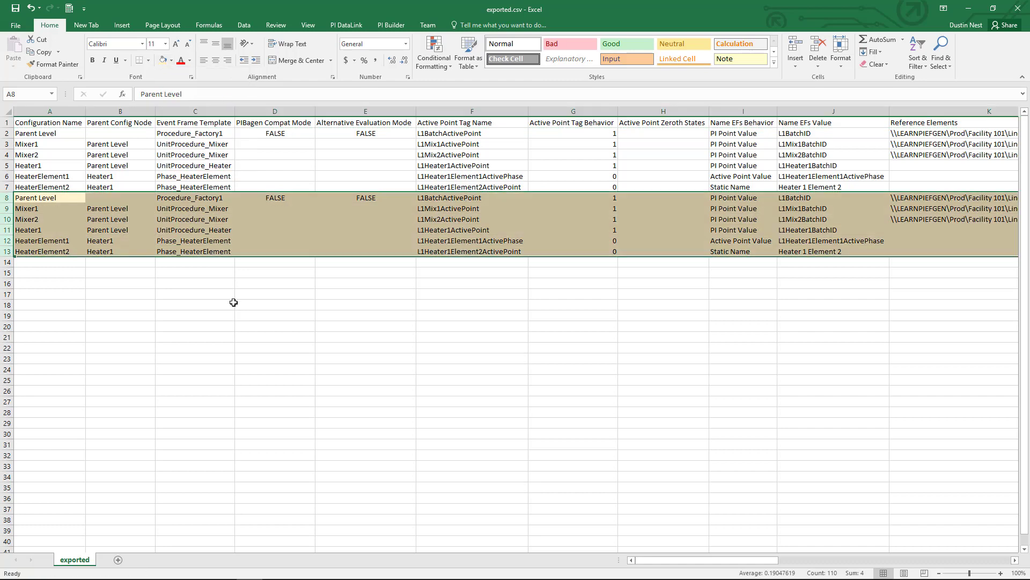
{"action": "left_click", "coordinate": [234, 304]}
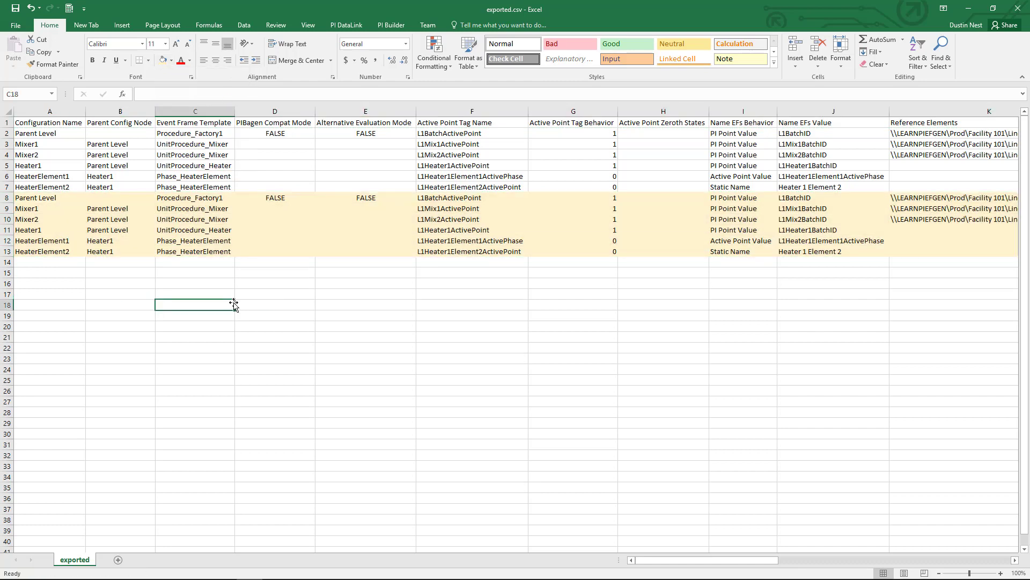
Step: Rename the configuration in A8 to 'Parent Level Line 2'
{"action": "left_click", "coordinate": [49, 198]}
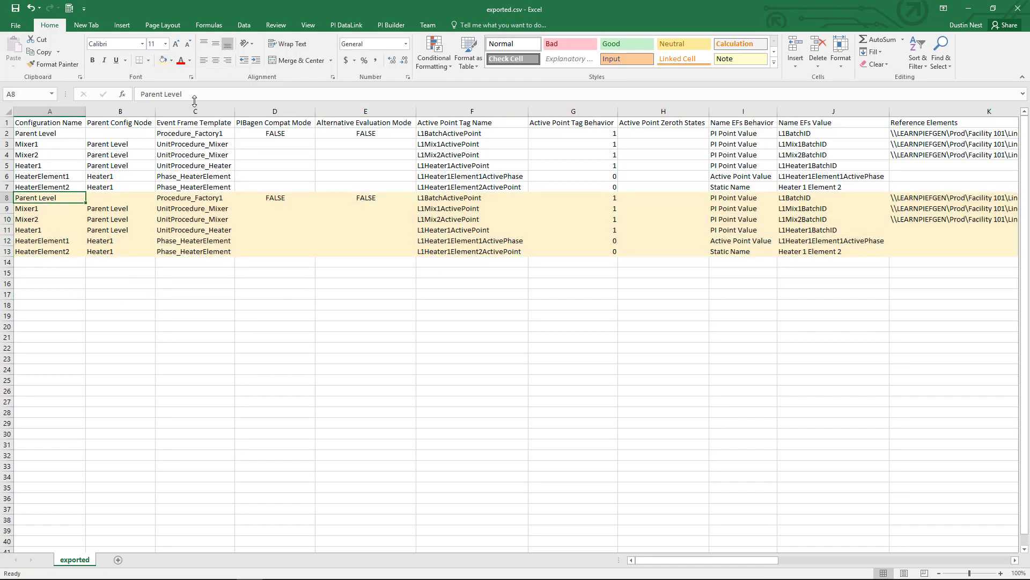
{"action": "key", "text": "F2"}
{"action": "type", "text": "Line "}
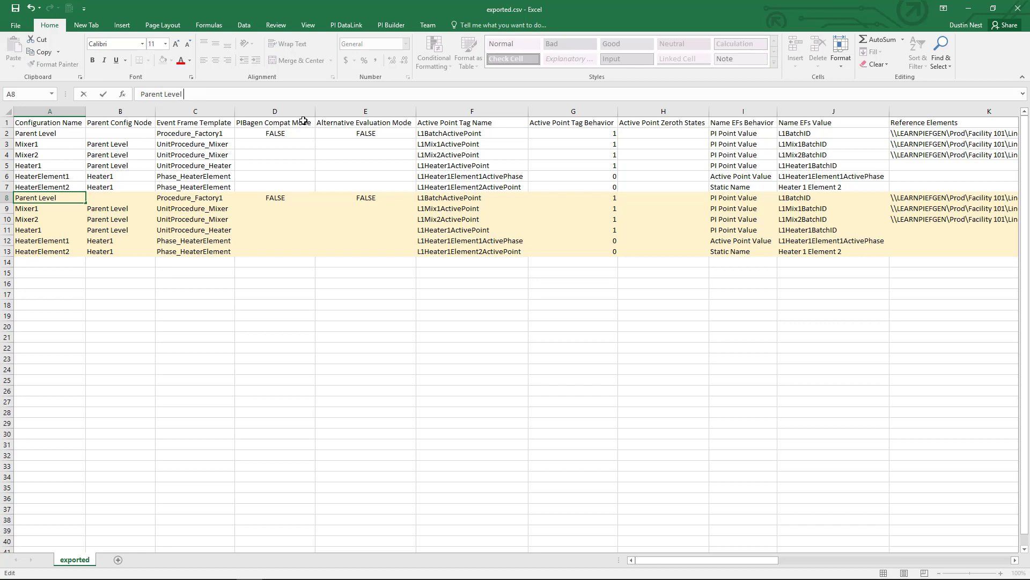
{"action": "type", "text": "2"}
{"action": "key", "text": "Return"}
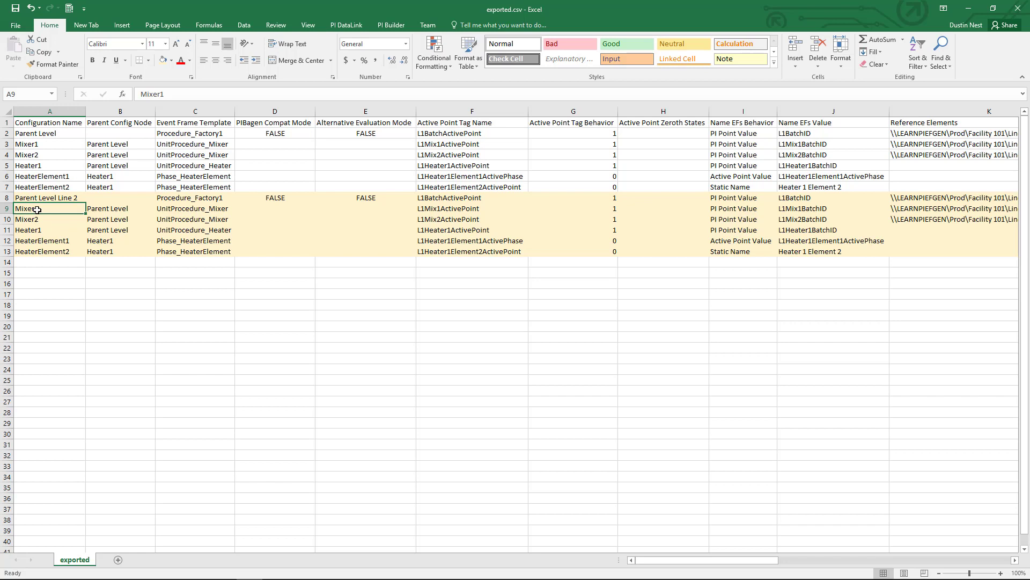
Step: Set 'Parent Level Line 2' as the parent node in B9, B10 and B11
{"action": "left_click_drag", "start_coordinate": [36, 211], "coordinate": [45, 248]}
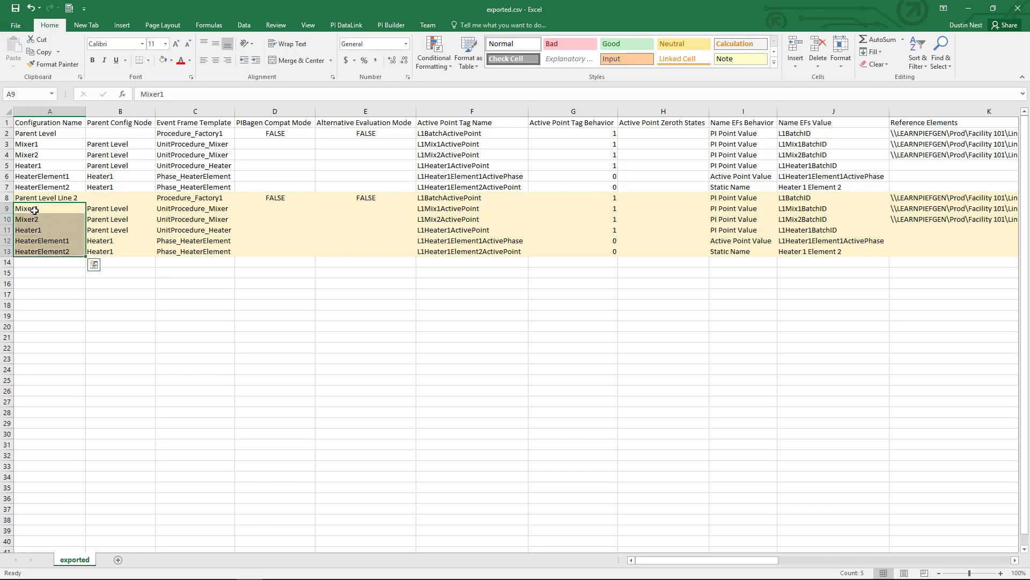
{"action": "left_click", "coordinate": [99, 210]}
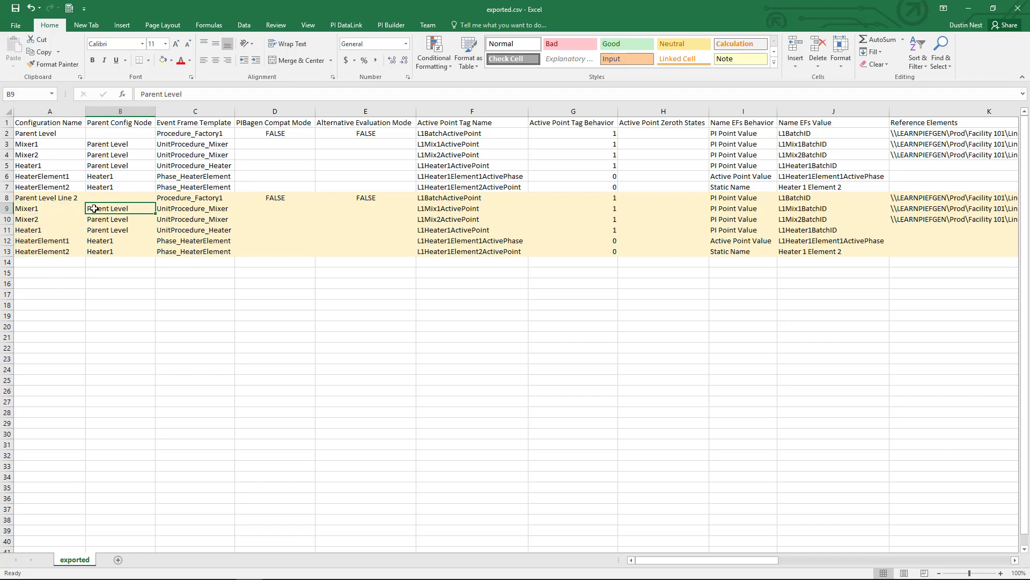
{"action": "left_click", "coordinate": [52, 197]}
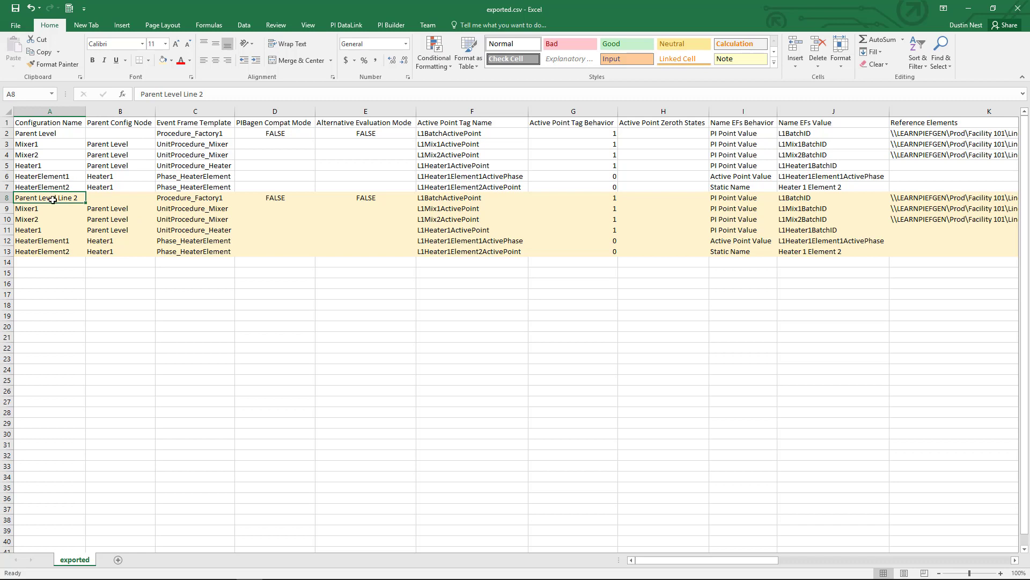
{"action": "left_click", "coordinate": [51, 209]}
{"action": "left_click", "coordinate": [48, 198]}
{"action": "key", "text": "ctrl+c"}
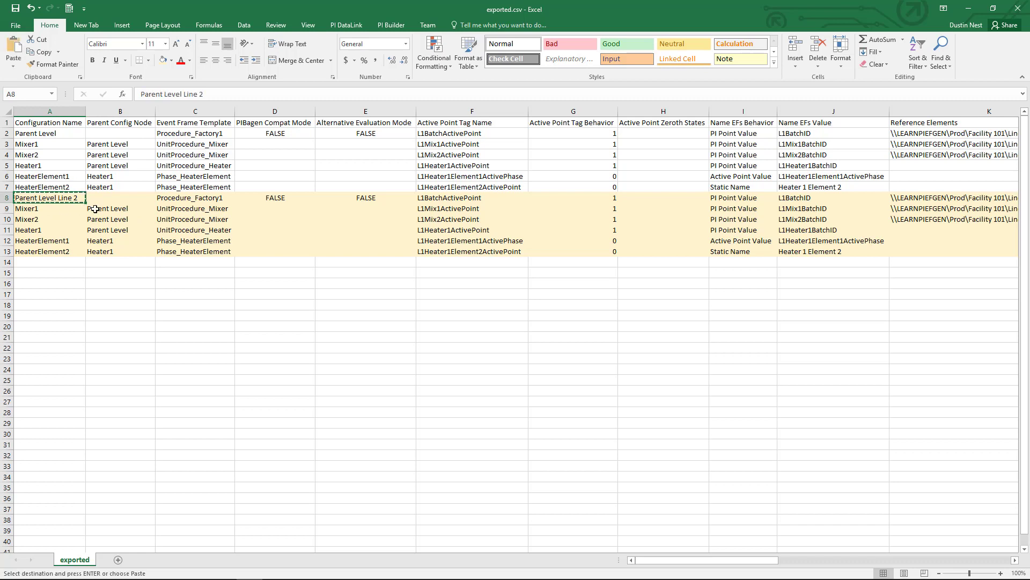
{"action": "left_click", "coordinate": [95, 210]}
{"action": "key", "text": "ctrl+v"}
{"action": "left_click", "coordinate": [129, 219]}
{"action": "key", "text": "ctrl+v"}
{"action": "left_click", "coordinate": [126, 230]}
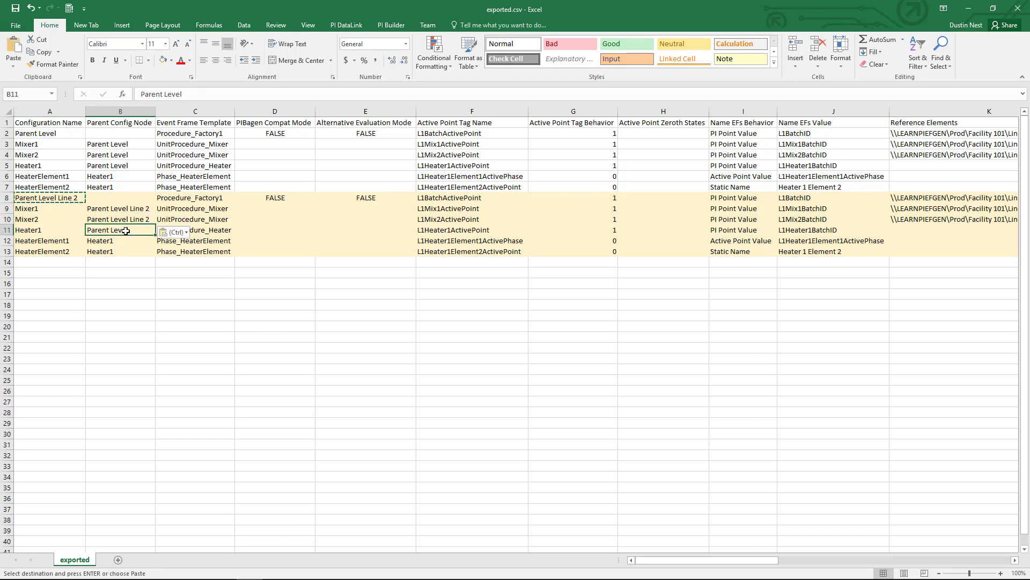
{"action": "key", "text": "ctrl+v"}
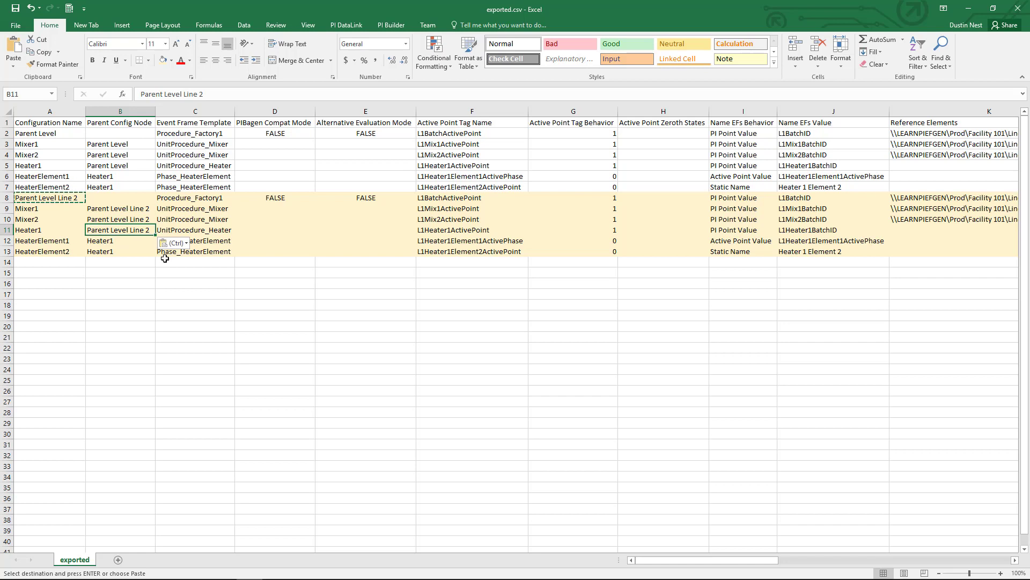
Step: Review row 8's event frame template, compat mode and alternative evaluation mode values
{"action": "left_click", "coordinate": [200, 198]}
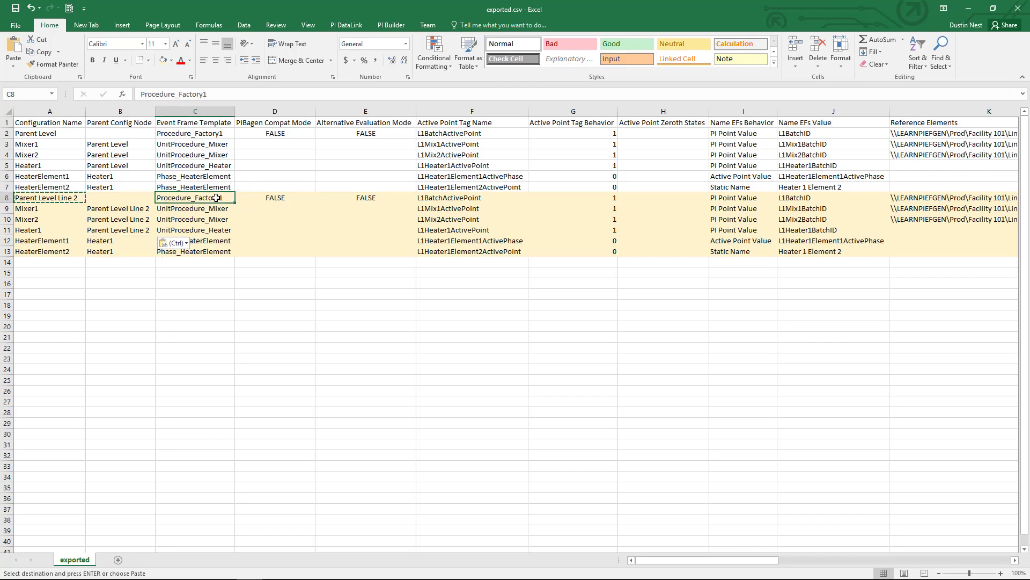
{"action": "left_click_drag", "start_coordinate": [210, 197], "coordinate": [210, 247]}
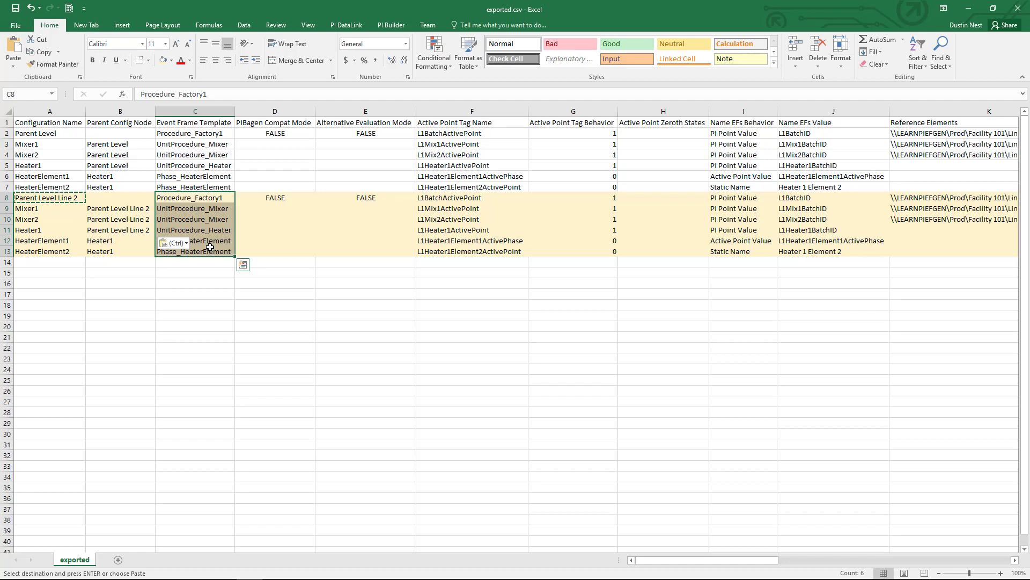
{"action": "left_click", "coordinate": [264, 199]}
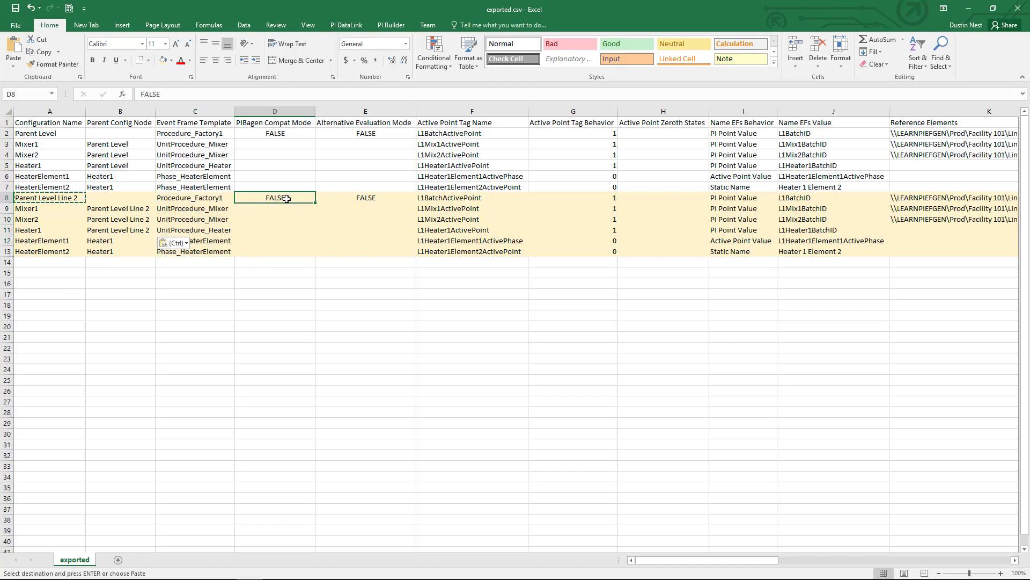
{"action": "left_click", "coordinate": [348, 198]}
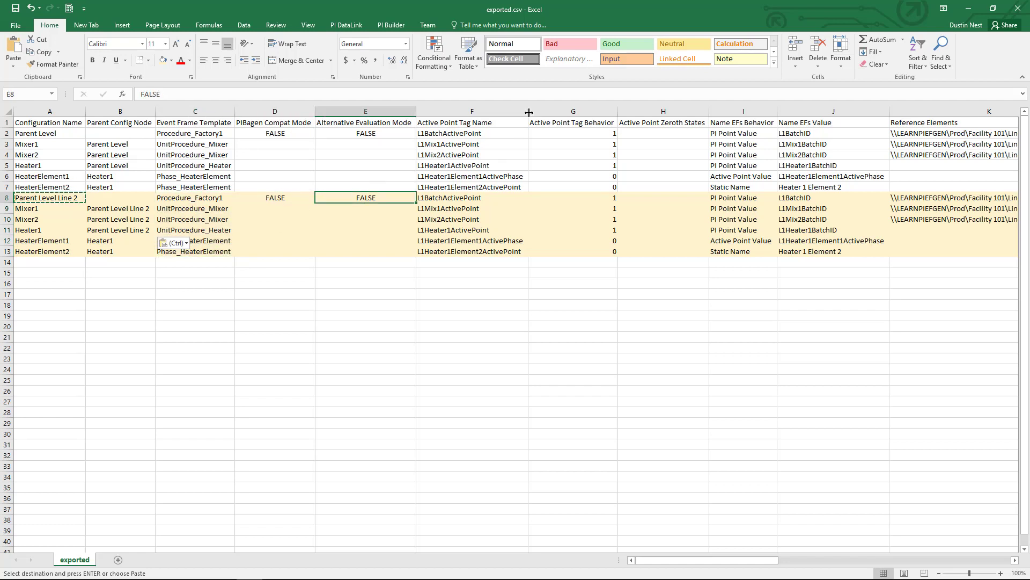
{"action": "left_click", "coordinate": [455, 196]}
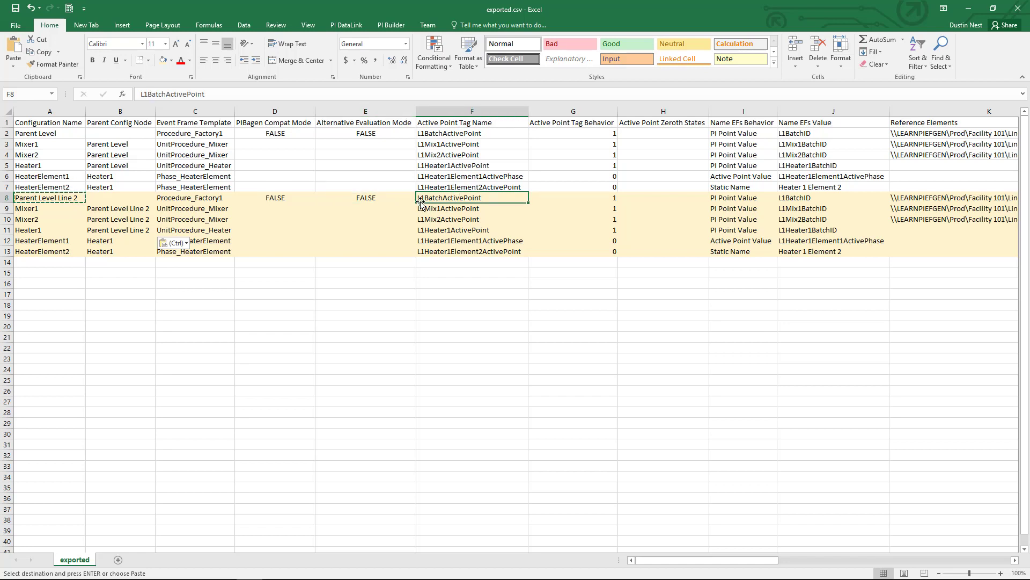
Step: Change F8–F10 tags to L2BatchActivePoint, L2Mix1ActivePoint and L2Mix2ActivePoint
{"action": "left_click", "coordinate": [148, 94]}
{"action": "key", "text": "BackSpace"}
{"action": "type", "text": "2"}
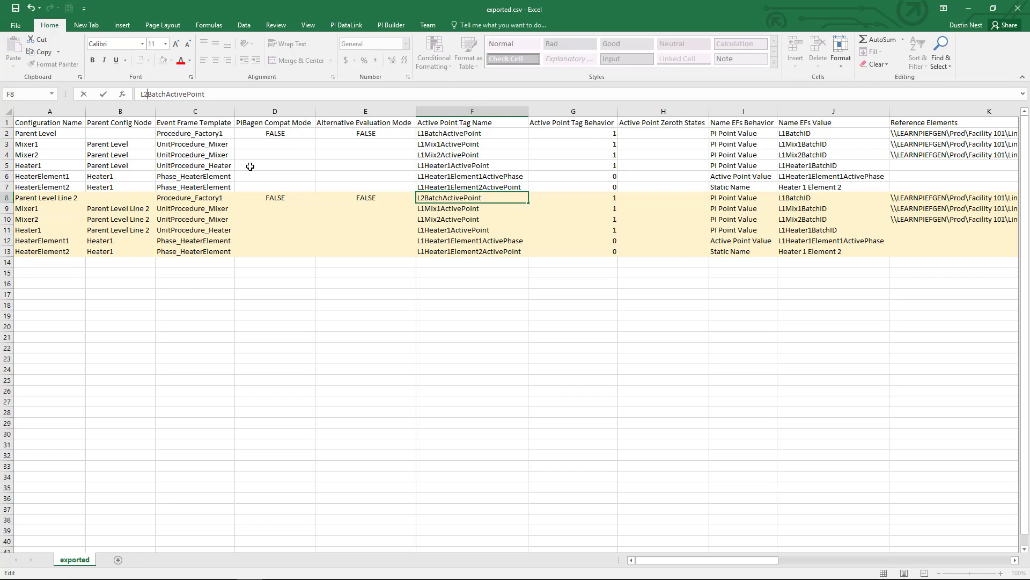
{"action": "key", "text": "Return"}
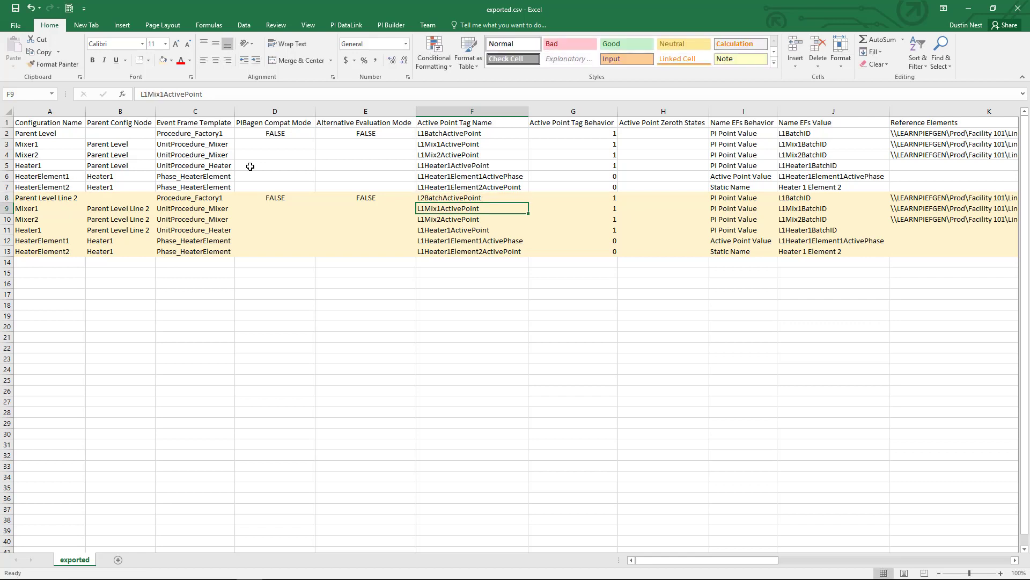
{"action": "left_click", "coordinate": [148, 95]}
{"action": "key", "text": "BackSpace"}
{"action": "type", "text": "2"}
{"action": "key", "text": "Return"}
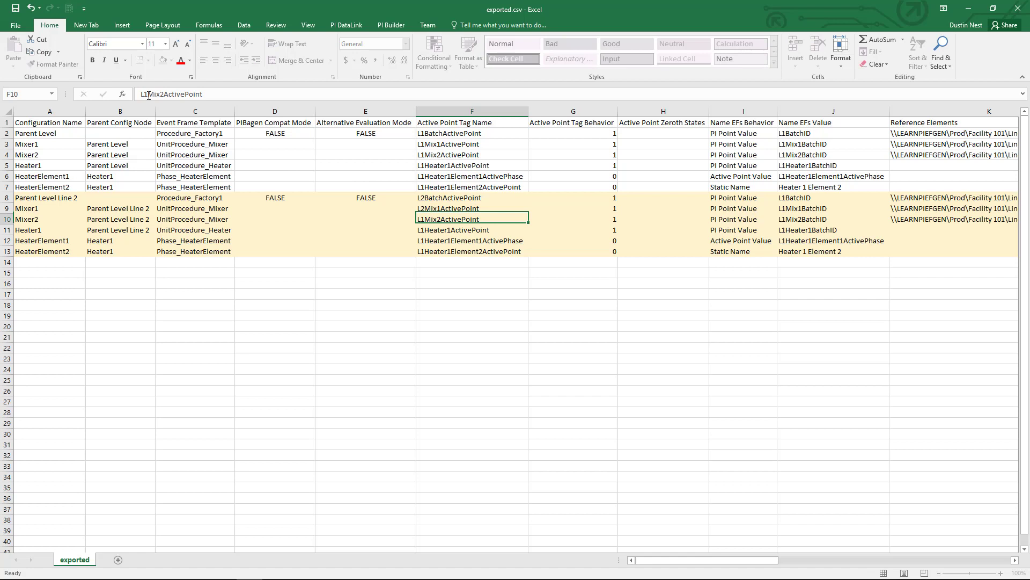
{"action": "left_click", "coordinate": [149, 95]}
{"action": "key", "text": "BackSpace"}
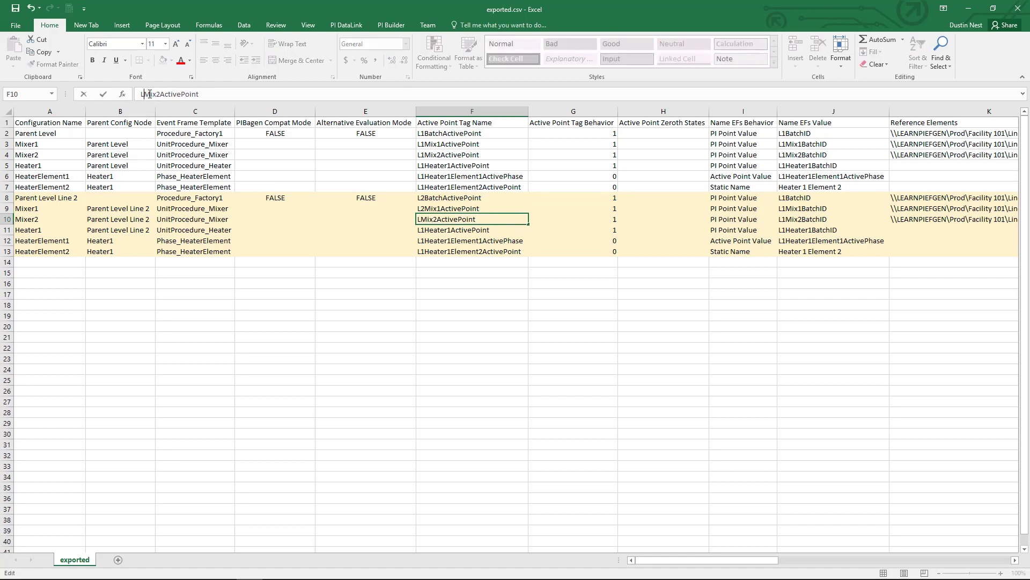
{"action": "type", "text": "2"}
{"action": "key", "text": "Return"}
Step: Change F11–F13 tags to L2Heater1ActivePoint, L2Heater1Element1ActivePhase and L2Heater1Element2ActivePoint
{"action": "left_click", "coordinate": [150, 95]}
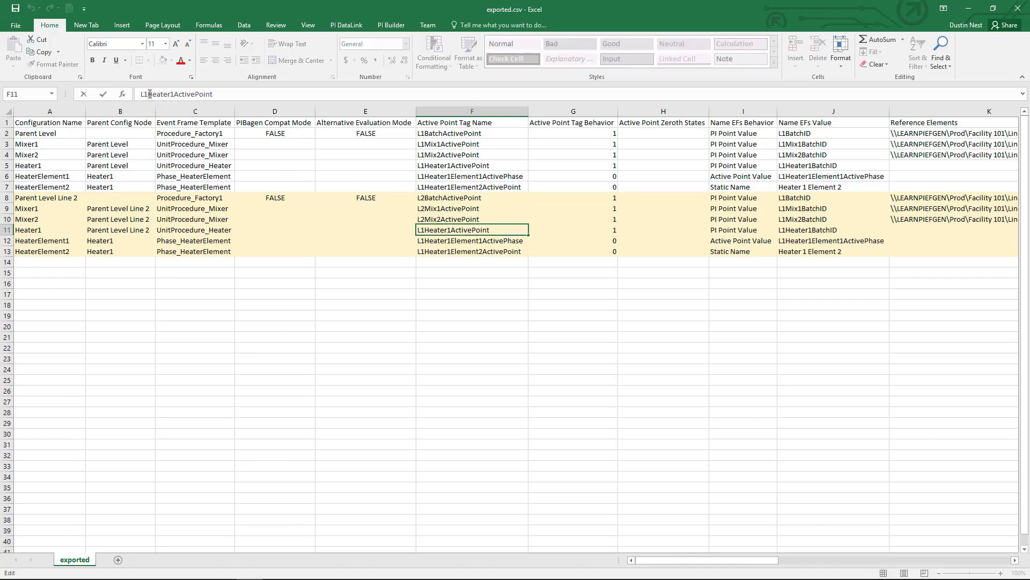
{"action": "key", "text": "BackSpace"}
{"action": "type", "text": "2"}
{"action": "key", "text": "Return"}
{"action": "left_click", "coordinate": [150, 95]}
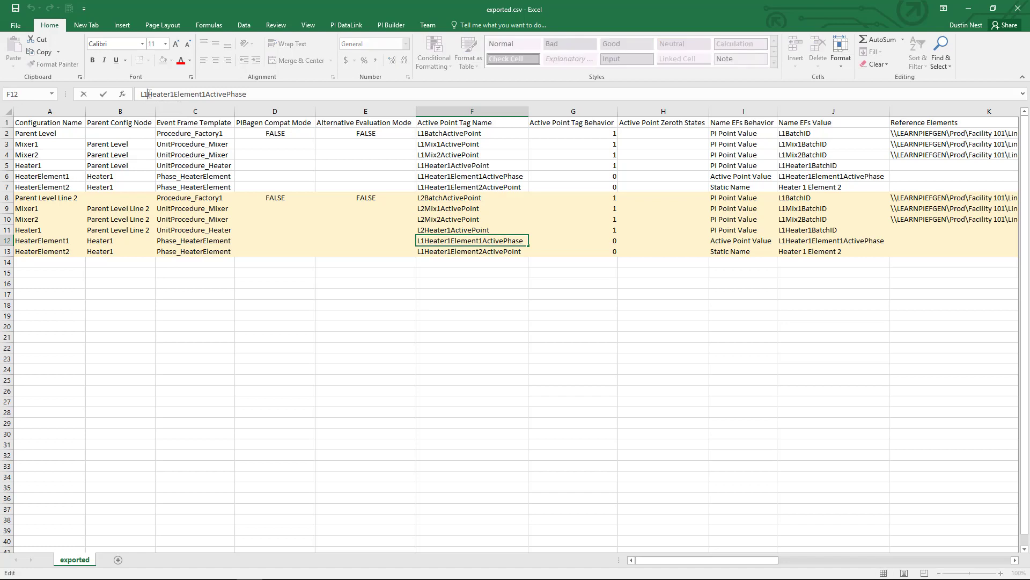
{"action": "key", "text": "BackSpace"}
{"action": "type", "text": "2"}
{"action": "key", "text": "Return"}
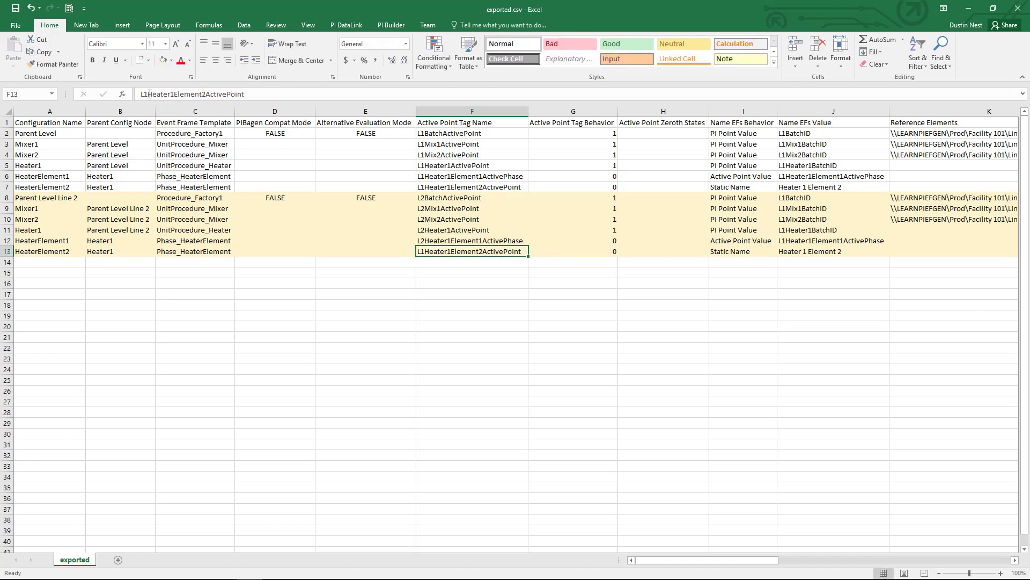
{"action": "left_click", "coordinate": [149, 95]}
{"action": "key", "text": "BackSpace"}
{"action": "type", "text": "2"}
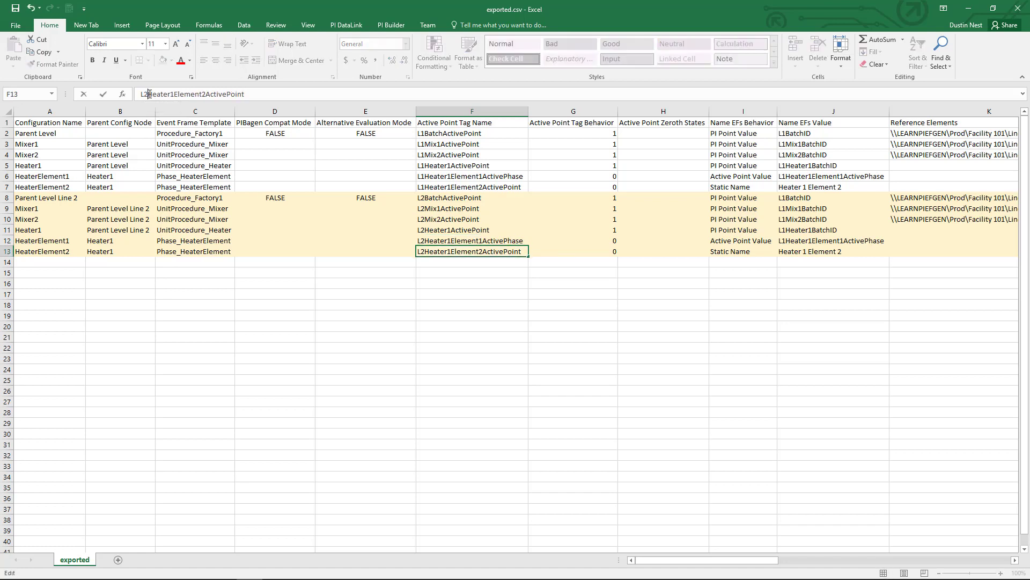
{"action": "key", "text": "Return"}
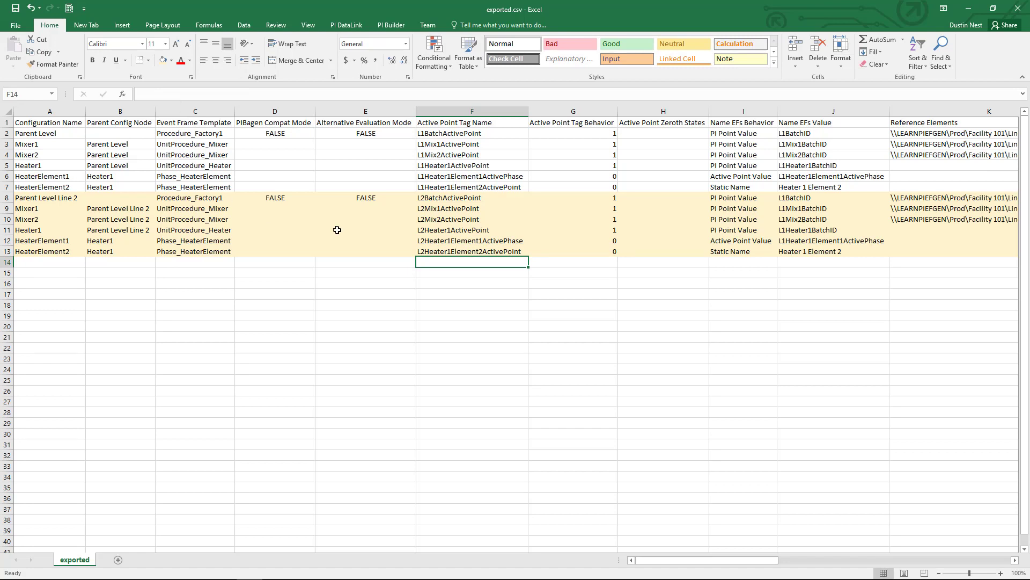
Step: Change J8–J10 name values to L2BatchID, L2Mix1BatchID and L2Mix2BatchID
{"action": "left_click_drag", "start_coordinate": [704, 560], "coordinate": [758, 560]}
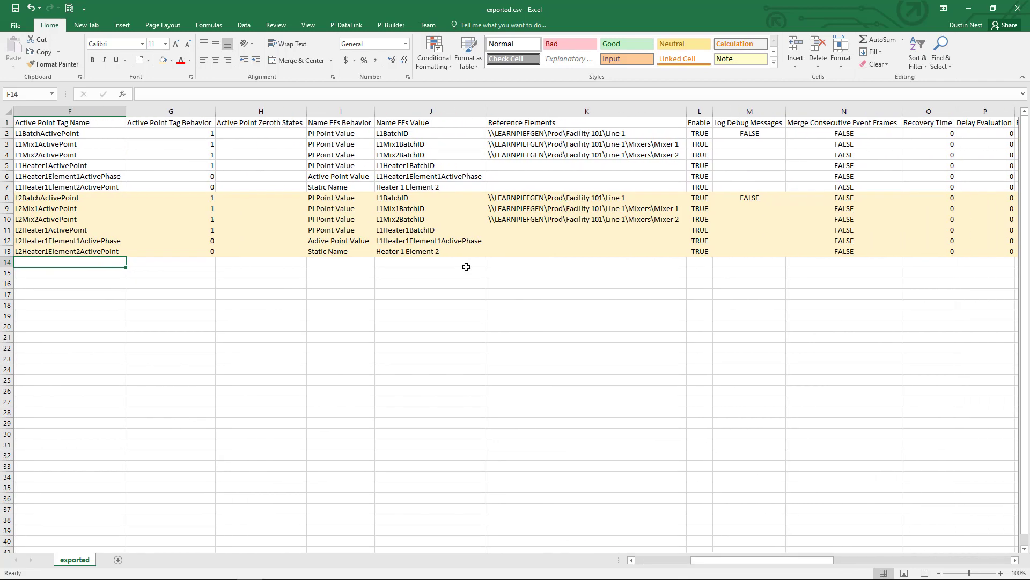
{"action": "left_click", "coordinate": [83, 199]}
{"action": "left_click", "coordinate": [271, 206]}
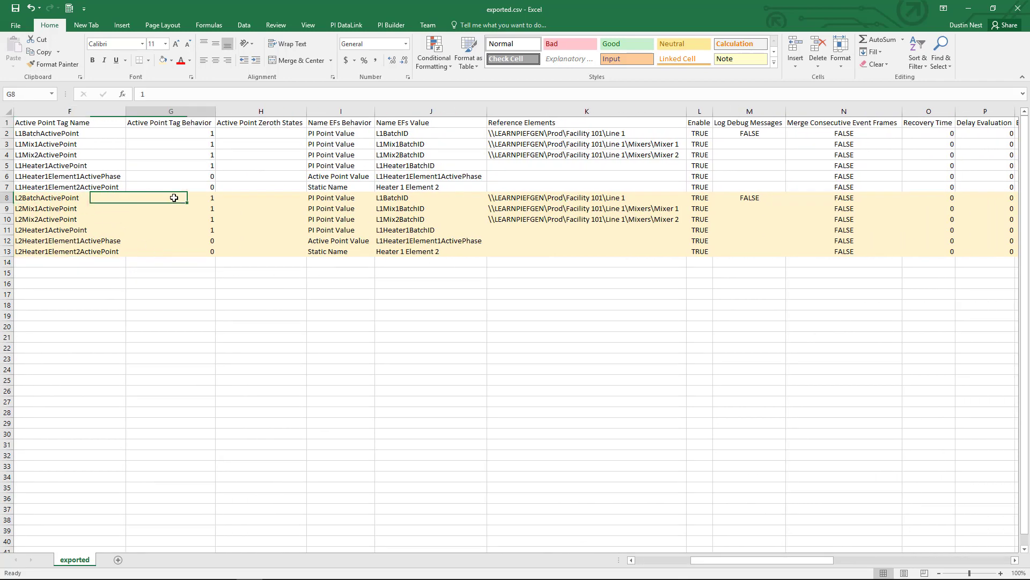
{"action": "left_click", "coordinate": [393, 198]}
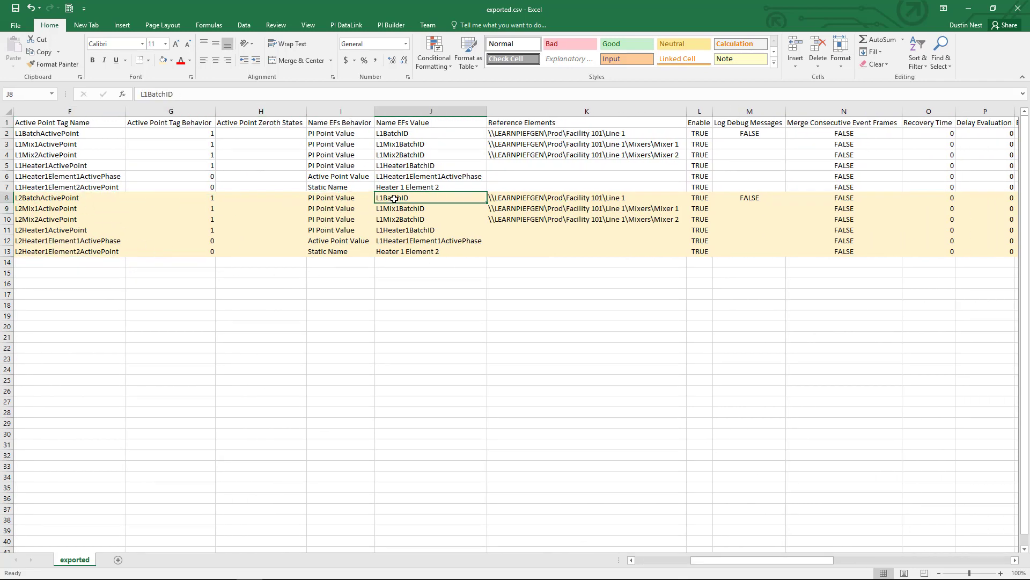
{"action": "left_click", "coordinate": [148, 95]}
{"action": "key", "text": "BackSpace"}
{"action": "type", "text": "2"}
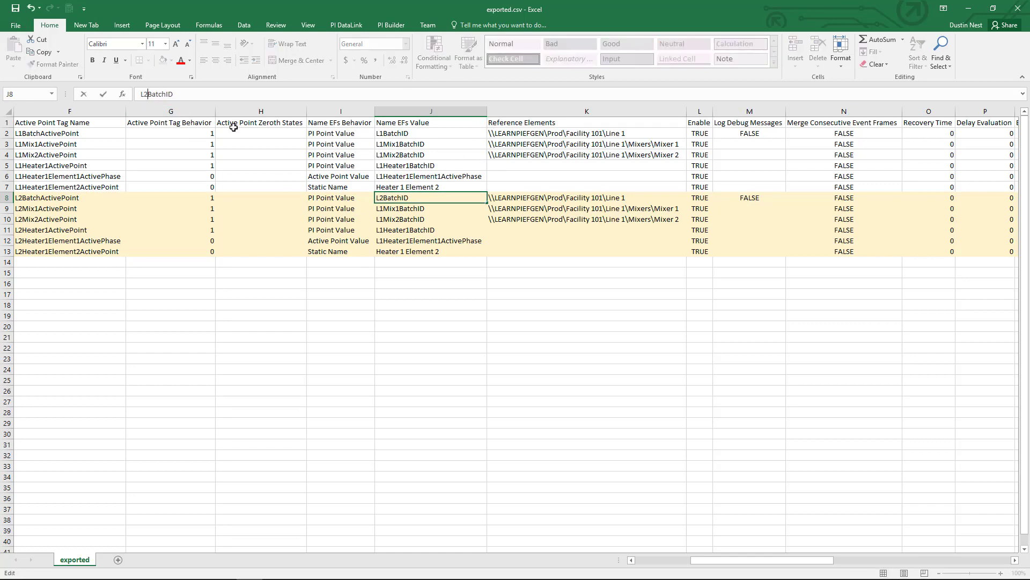
{"action": "key", "text": "Return"}
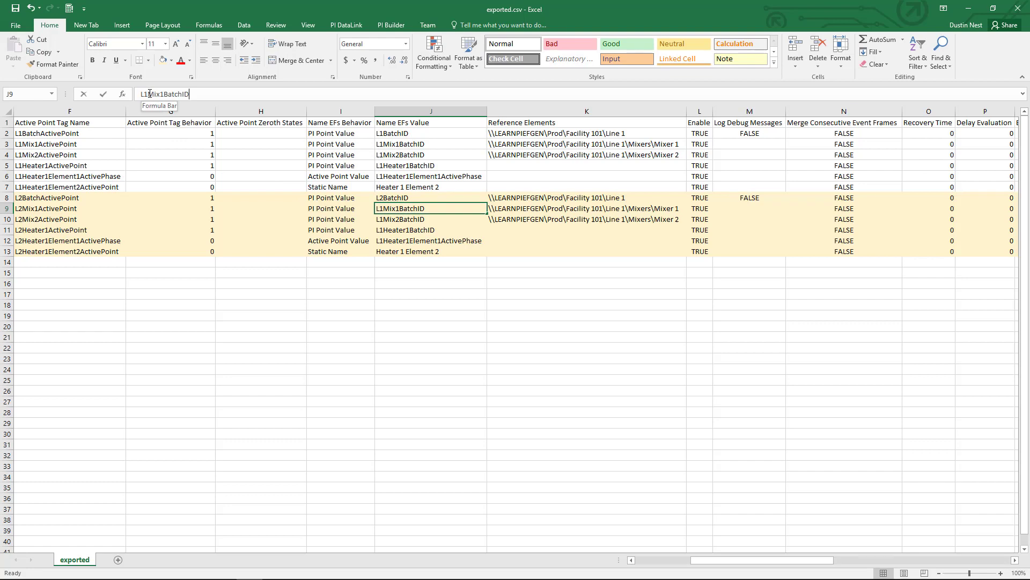
{"action": "left_click", "coordinate": [149, 94]}
{"action": "type", "text": "2"}
{"action": "key", "text": "Return"}
{"action": "left_click", "coordinate": [149, 94]}
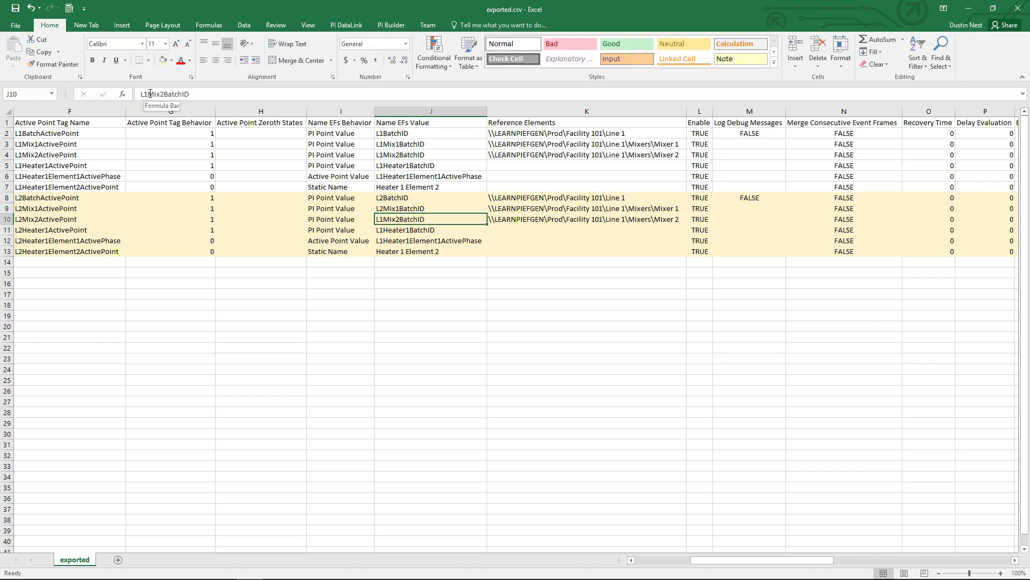
{"action": "key", "text": "BackSpace"}
{"action": "type", "text": "2"}
{"action": "key", "text": "Return"}
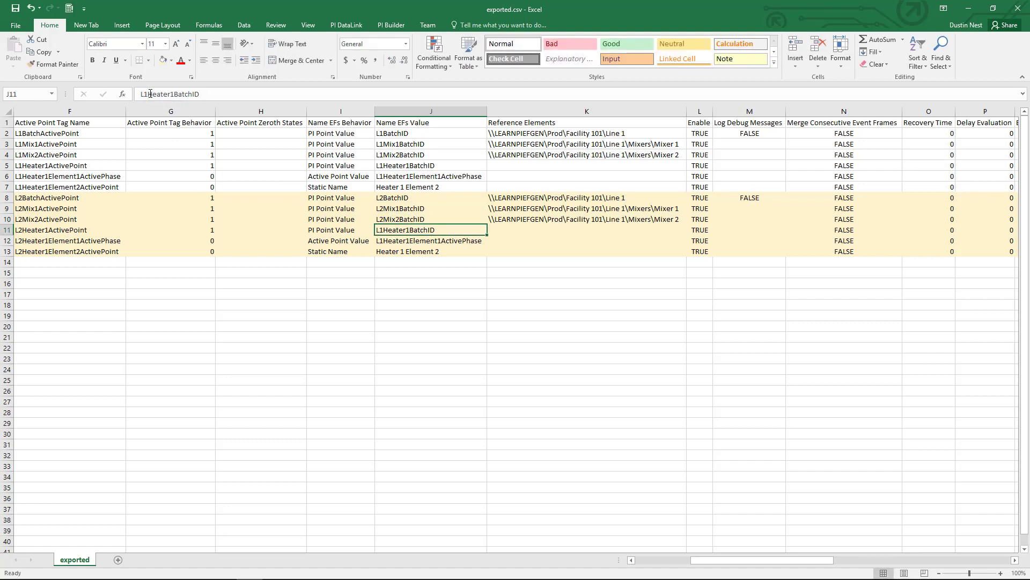
Step: Change J11–J12 to L2Heater1BatchID and L2Heater1Element1ActivePhase, then check row 13's name
{"action": "left_click", "coordinate": [151, 94]}
{"action": "key", "text": "BackSpace"}
{"action": "type", "text": "2"}
{"action": "key", "text": "Return"}
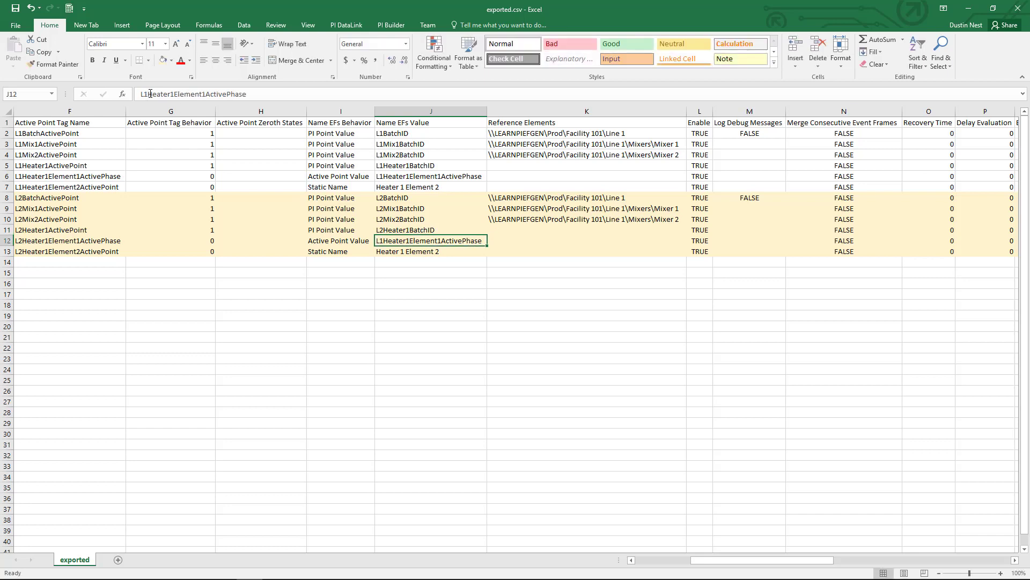
{"action": "left_click", "coordinate": [151, 94]}
{"action": "key", "text": "BackSpace"}
{"action": "type", "text": "2"}
{"action": "key", "text": "Return"}
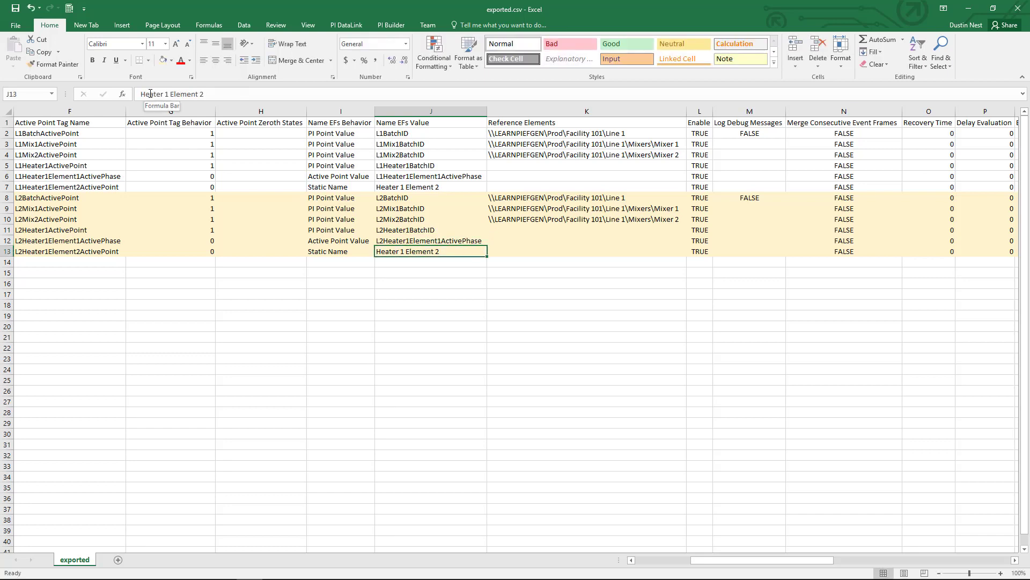
{"action": "left_click", "coordinate": [359, 252]}
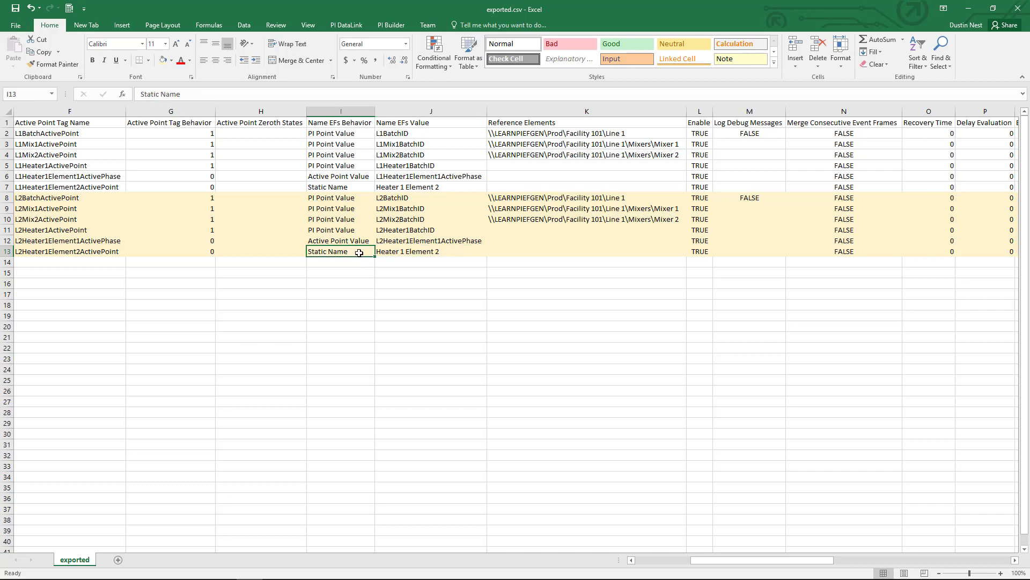
{"action": "left_click", "coordinate": [391, 253]}
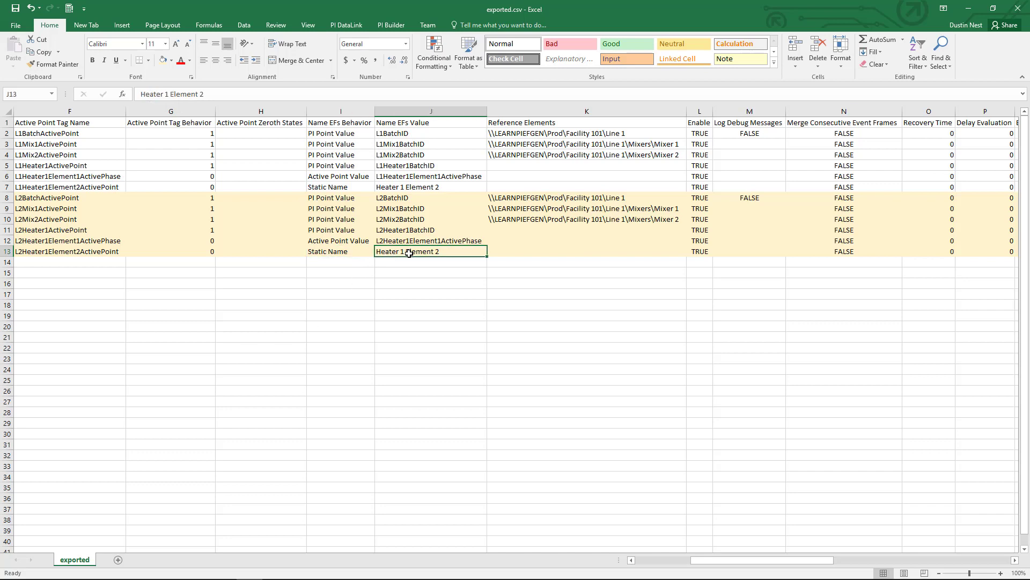
Step: Change K8–K10 reference paths to Facility 101\Line 2, Line 2\Mixers\Mixer 1 and Mixer 2
{"action": "left_click", "coordinate": [502, 199]}
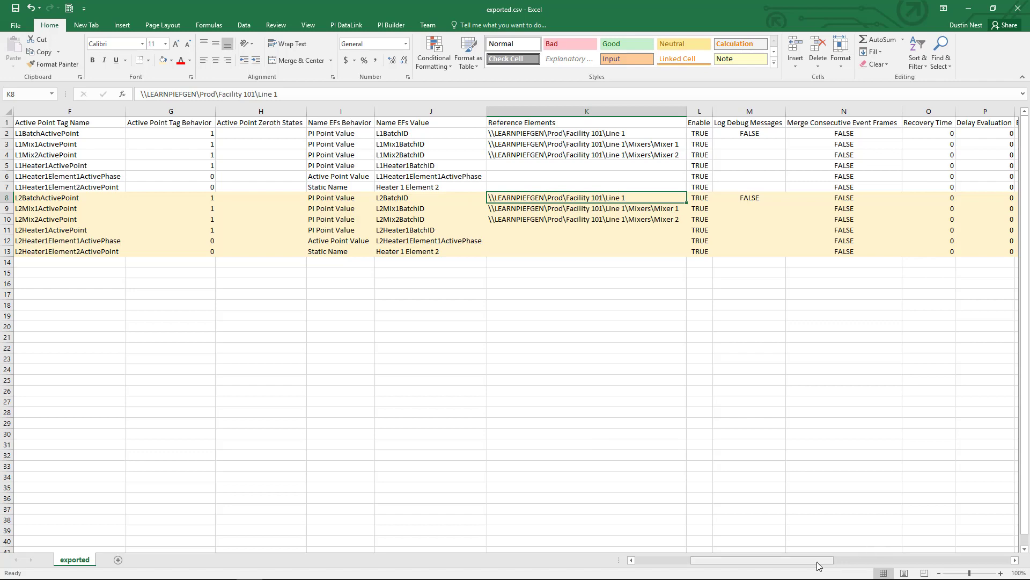
{"action": "left_click_drag", "start_coordinate": [818, 566], "coordinate": [828, 563]}
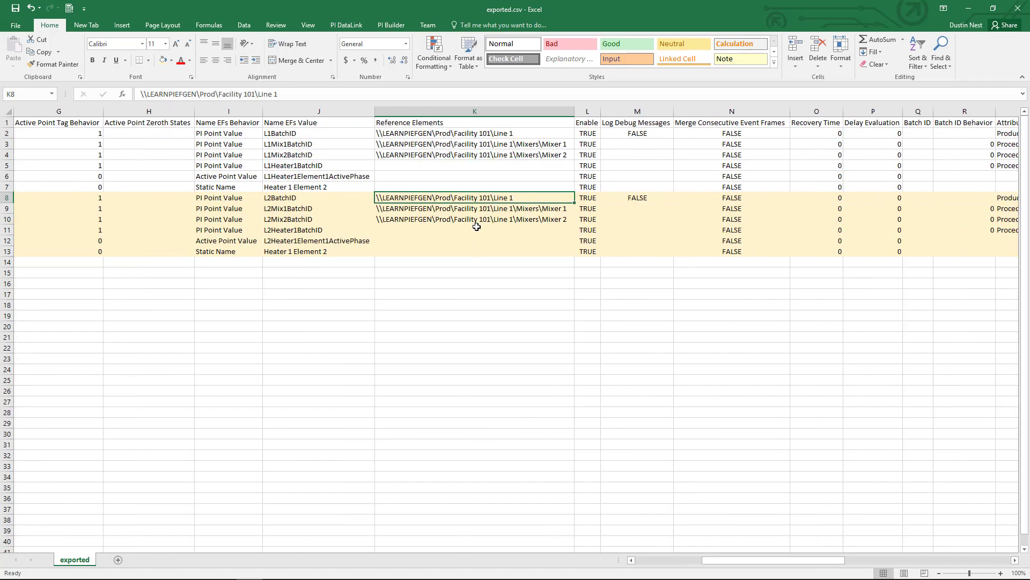
{"action": "left_click", "coordinate": [308, 96]}
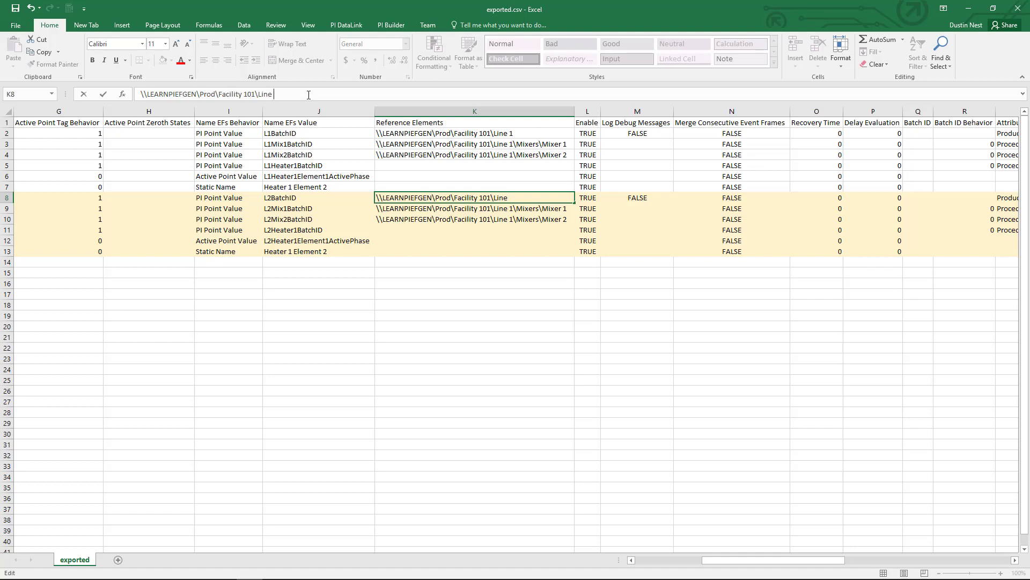
{"action": "type", "text": "2"}
{"action": "key", "text": "Return"}
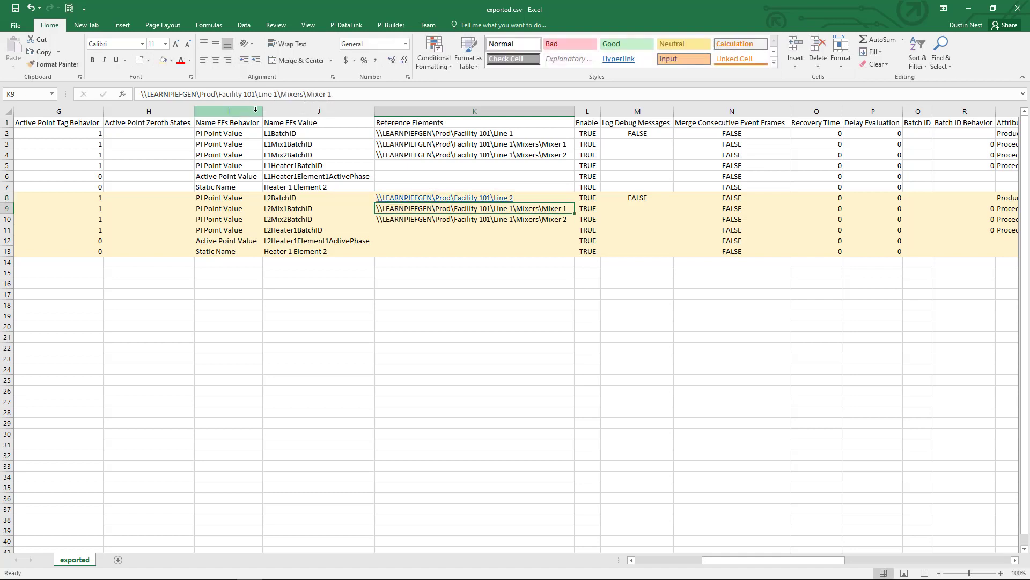
{"action": "left_click", "coordinate": [278, 95]}
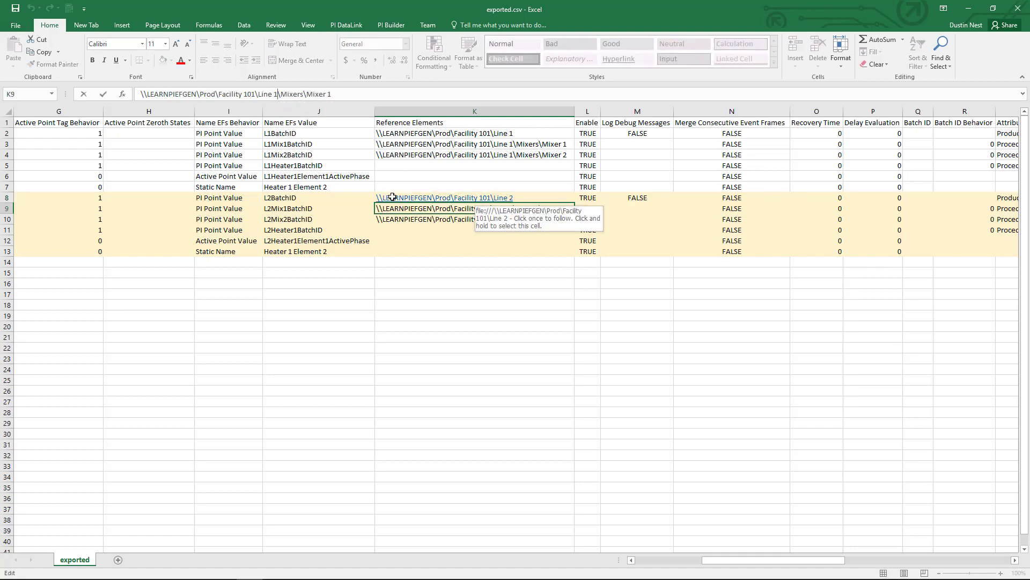
{"action": "type", "text": "2"}
{"action": "key", "text": "Return"}
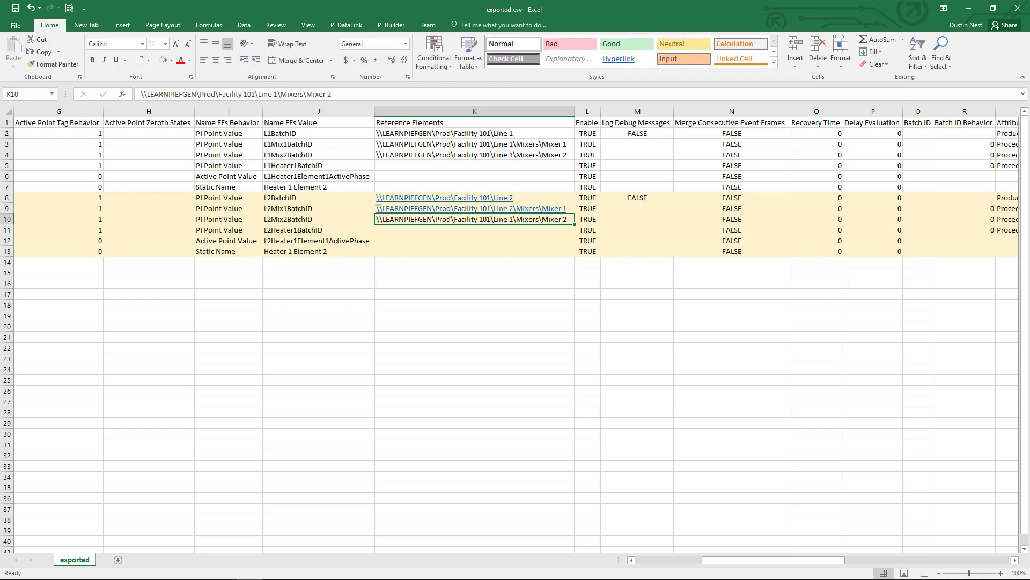
{"action": "left_click", "coordinate": [279, 94]}
{"action": "key", "text": "BackSpace"}
{"action": "type", "text": "2"}
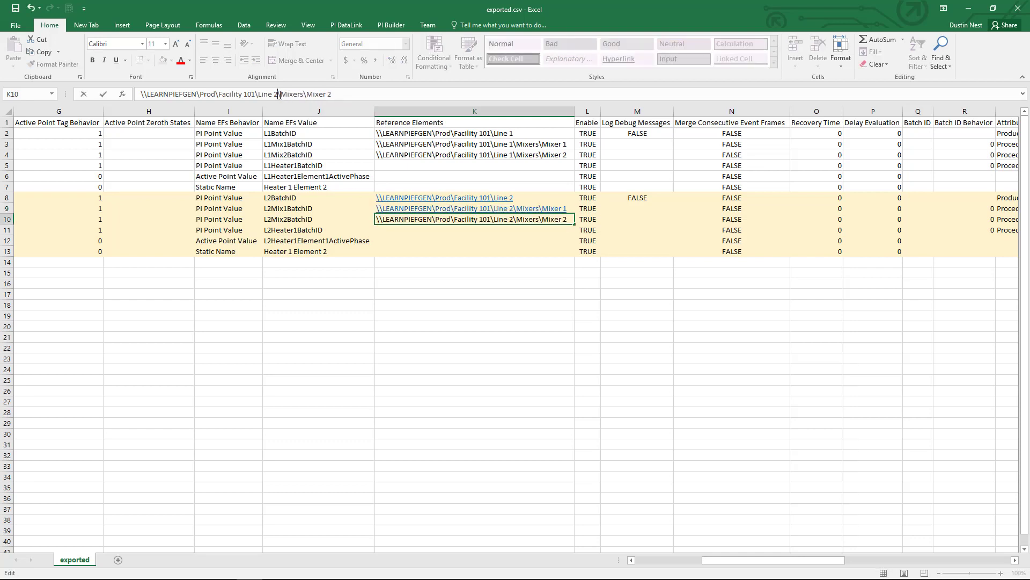
{"action": "key", "text": "Return"}
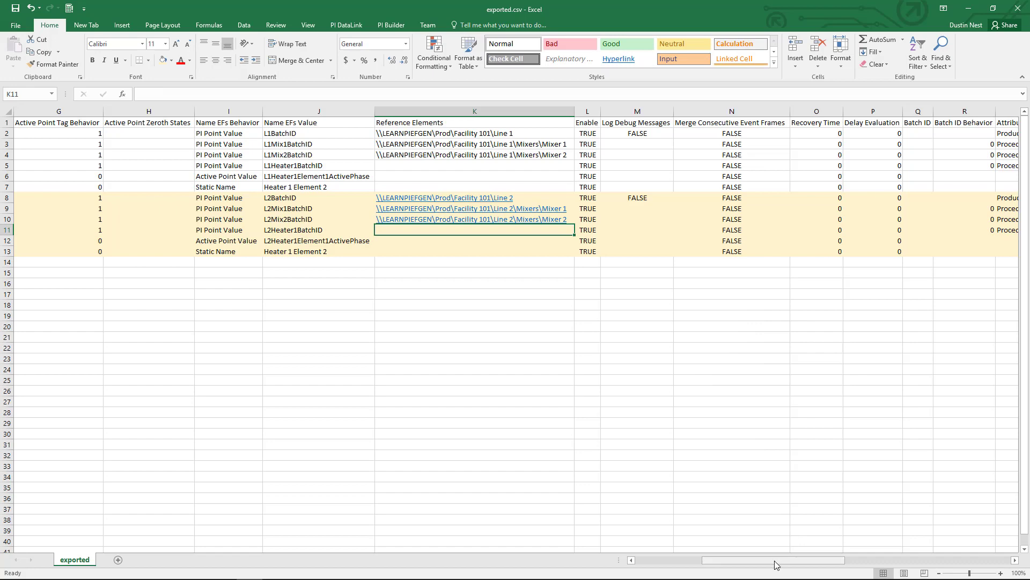
Step: Change U8–U11 to L2Product, L2Mix1Procedure, L2Mix2Procedure and L2Heater1Procedure
{"action": "left_click_drag", "start_coordinate": [778, 562], "coordinate": [865, 549]}
{"action": "left_click", "coordinate": [297, 210]}
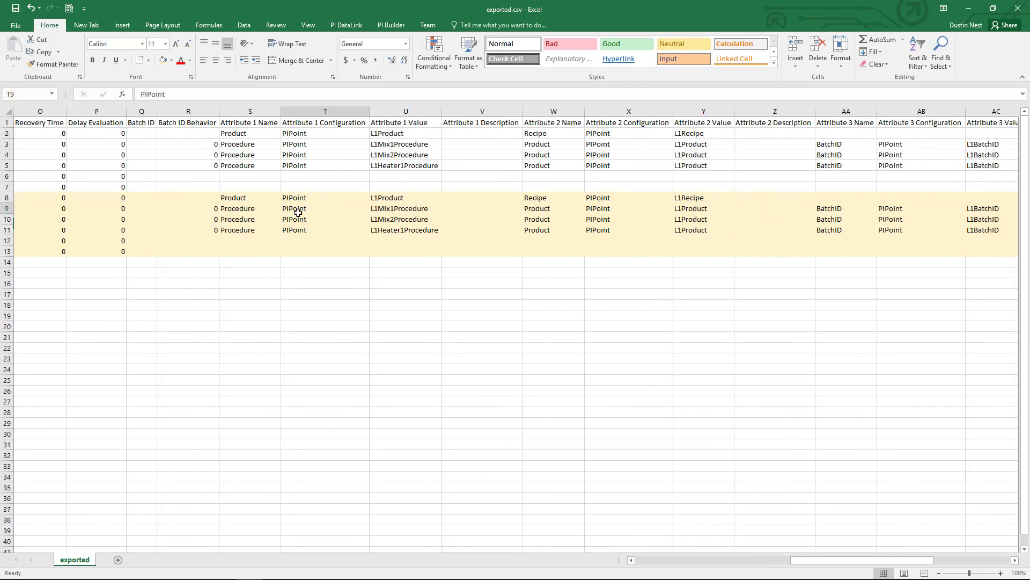
{"action": "left_click", "coordinate": [319, 198]}
{"action": "left_click", "coordinate": [408, 198]}
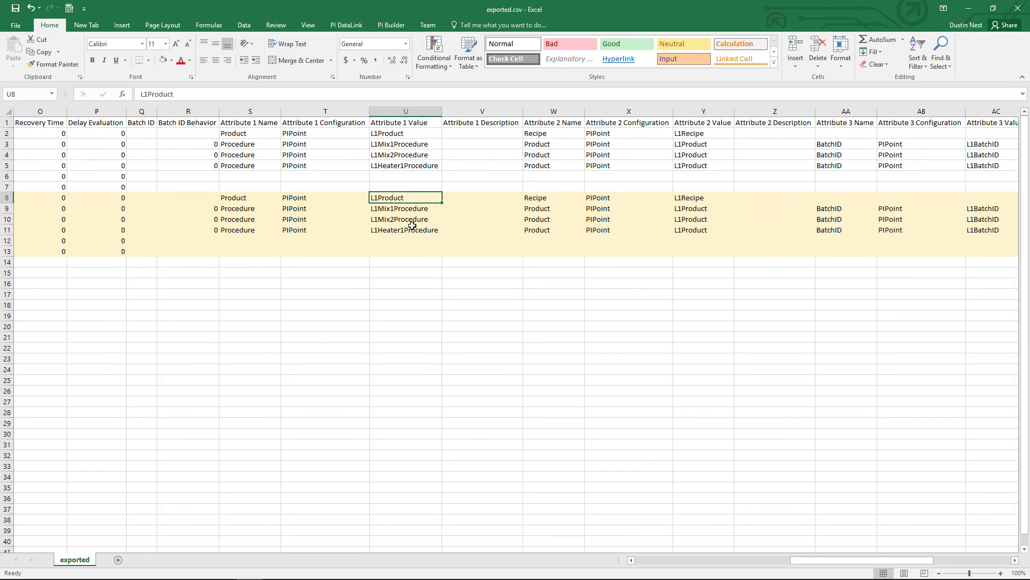
{"action": "left_click", "coordinate": [147, 94]}
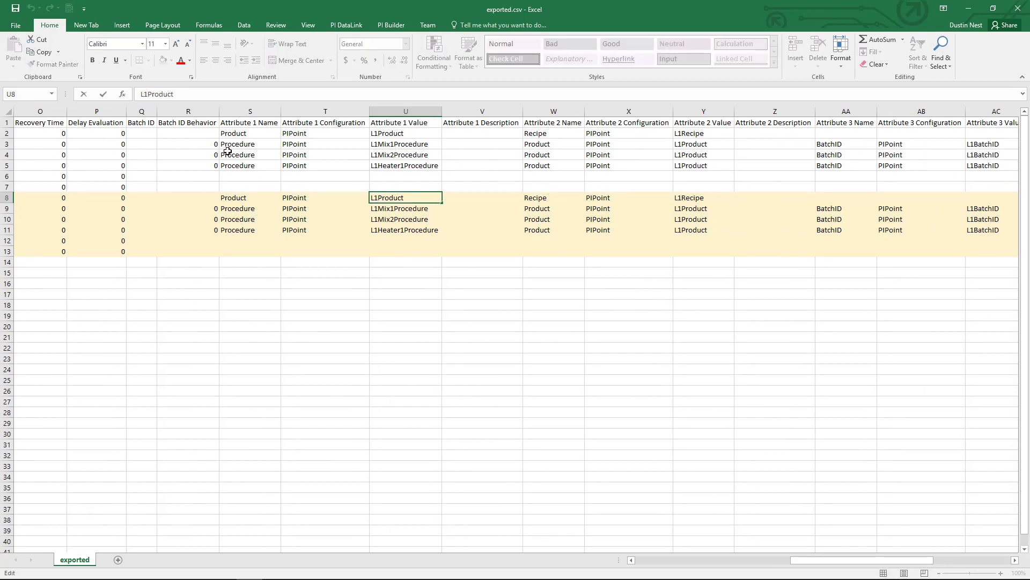
{"action": "key", "text": "BackSpace"}
{"action": "type", "text": "2"}
{"action": "key", "text": "Return"}
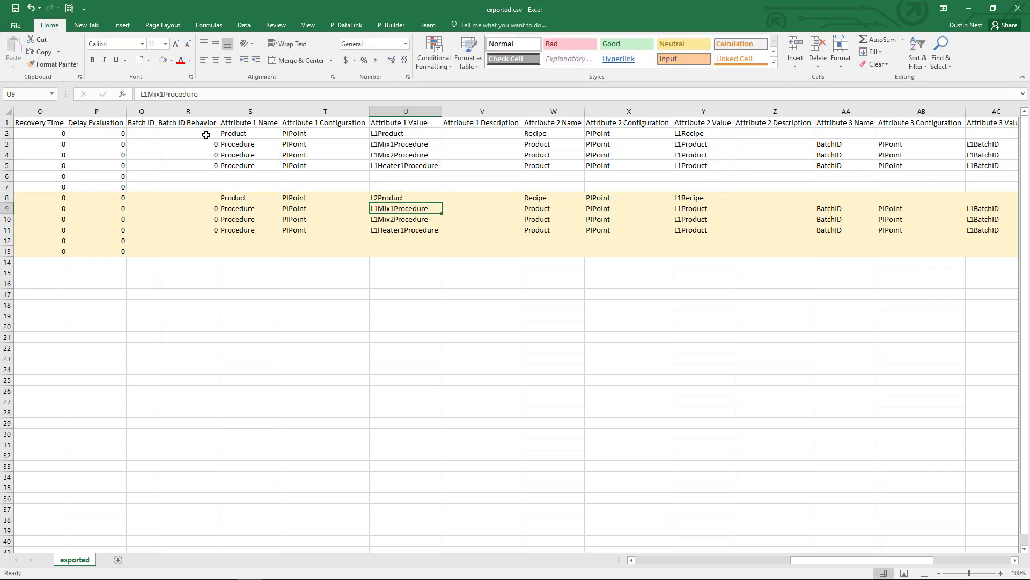
{"action": "left_click", "coordinate": [149, 93]}
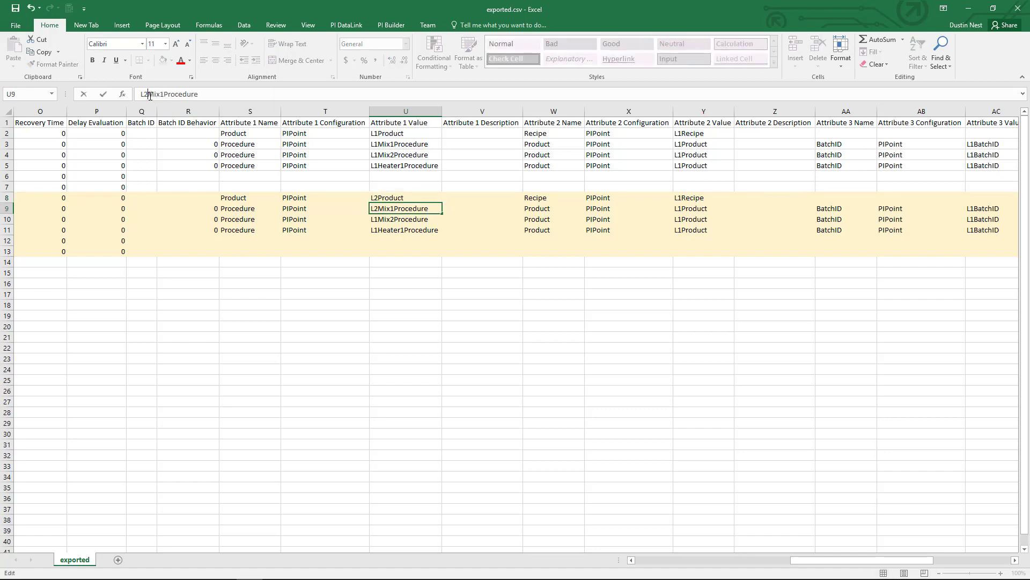
{"action": "type", "text": "2"}
{"action": "key", "text": "Return"}
{"action": "left_click", "coordinate": [151, 94]}
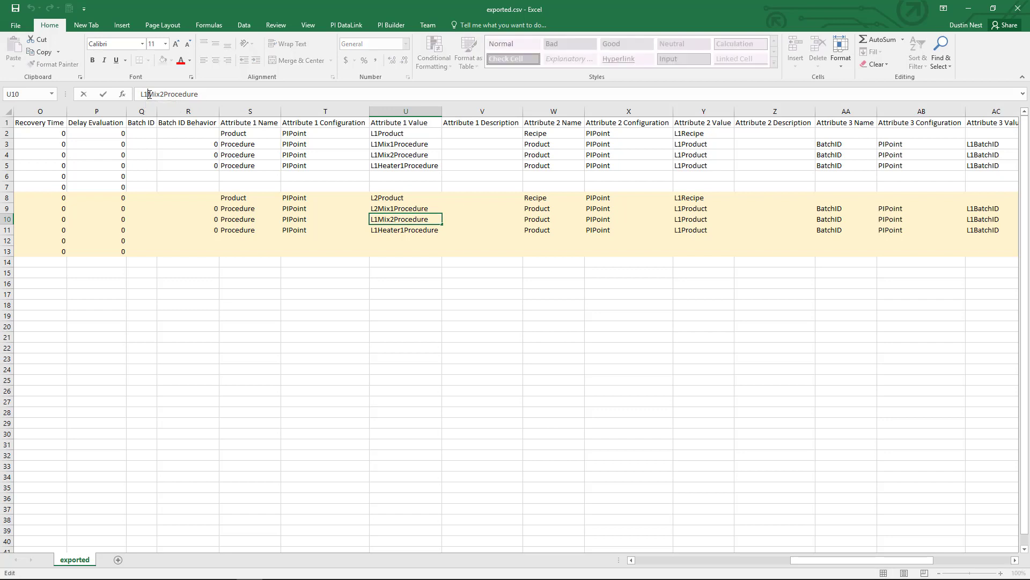
{"action": "key", "text": "BackSpace"}
{"action": "type", "text": "2"}
{"action": "key", "text": "Return"}
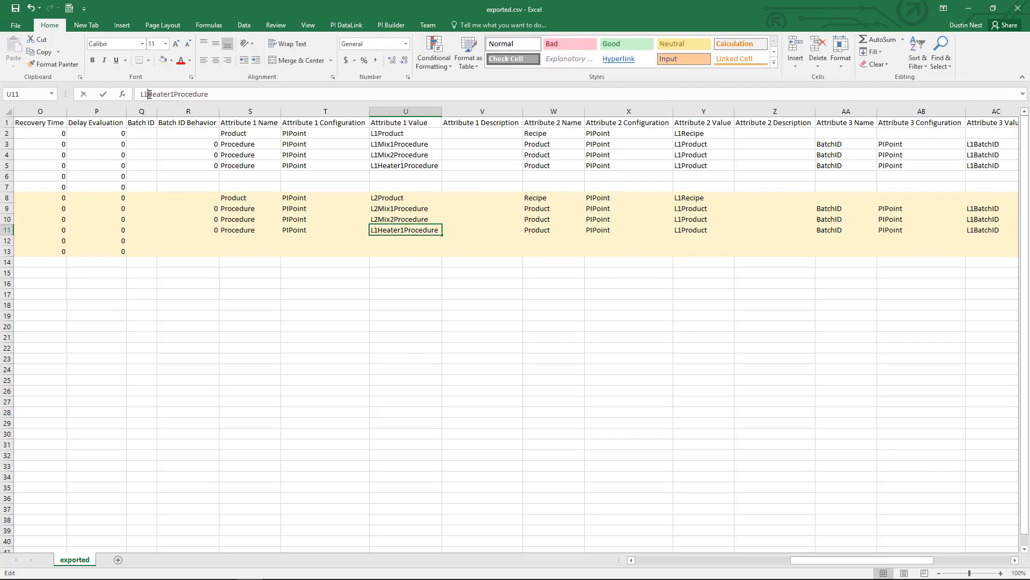
{"action": "left_click", "coordinate": [150, 94]}
{"action": "key", "text": "Return"}
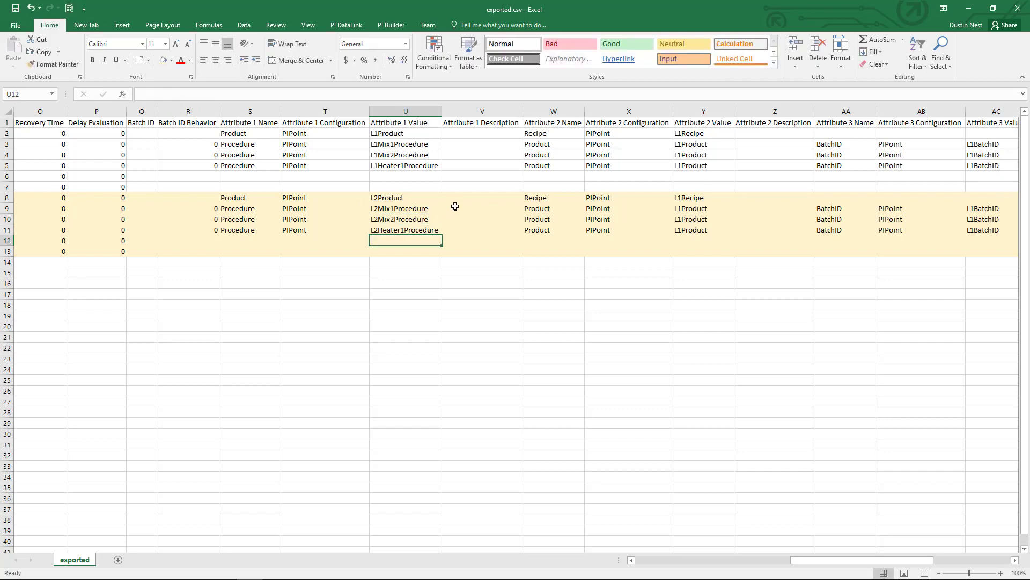
Step: Change the Attribute 2 values Y8–Y11 to L2Recipe and L2Product
{"action": "left_click", "coordinate": [537, 200]}
{"action": "left_click", "coordinate": [595, 199]}
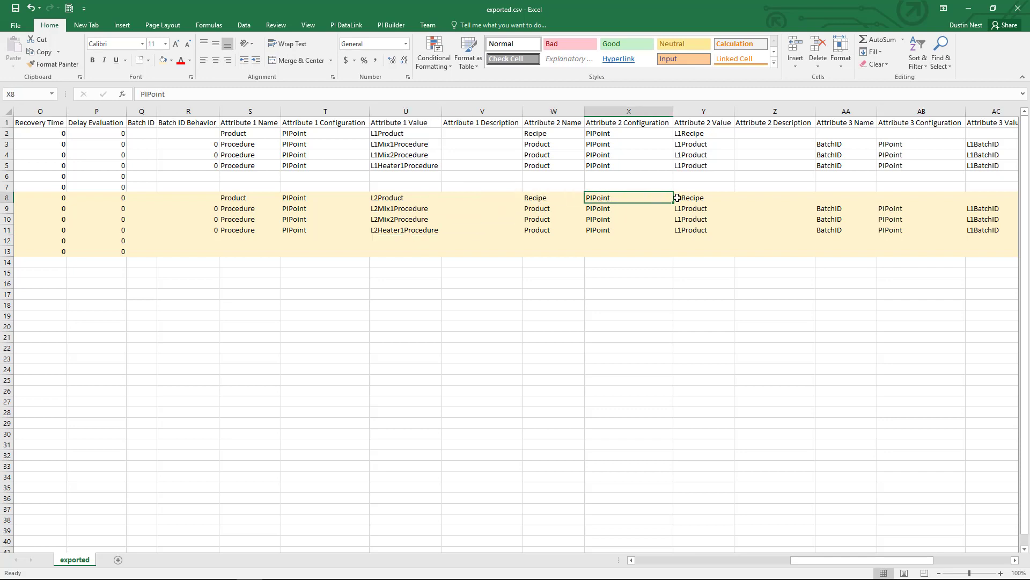
{"action": "left_click", "coordinate": [680, 197]}
{"action": "left_click", "coordinate": [149, 95]}
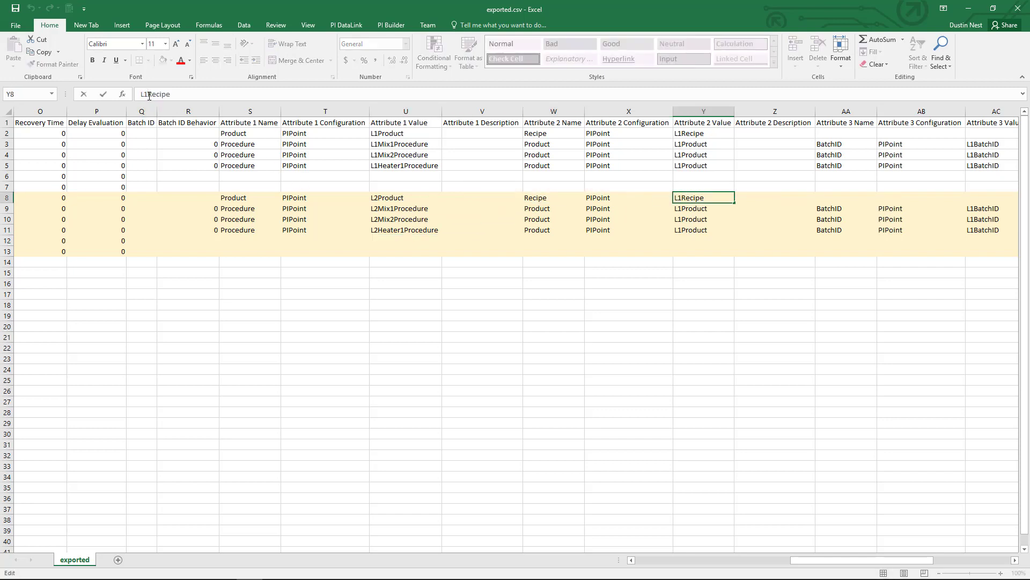
{"action": "key", "text": "Return"}
{"action": "left_click", "coordinate": [149, 95]}
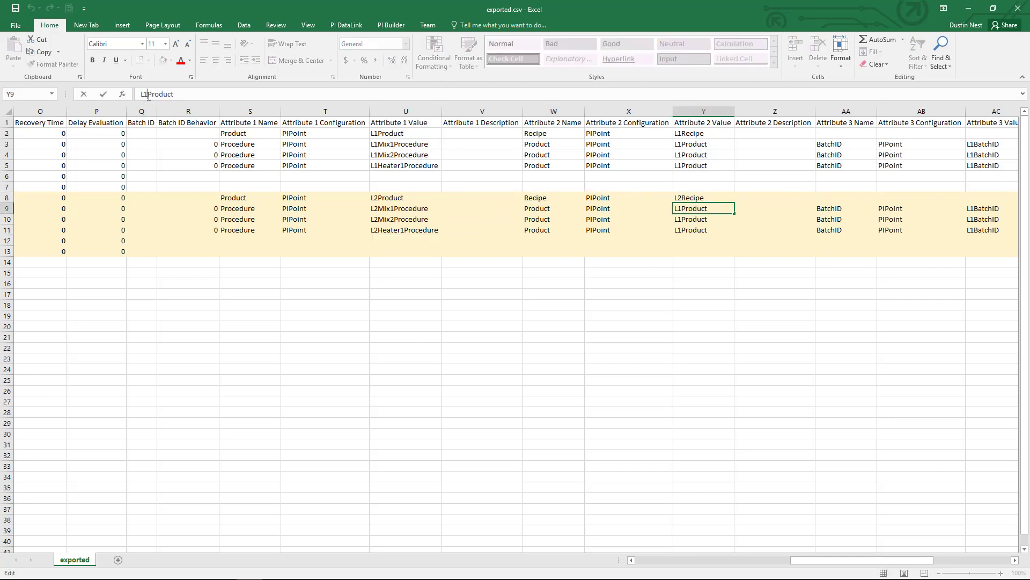
{"action": "key", "text": "Return"}
{"action": "left_click", "coordinate": [150, 95]}
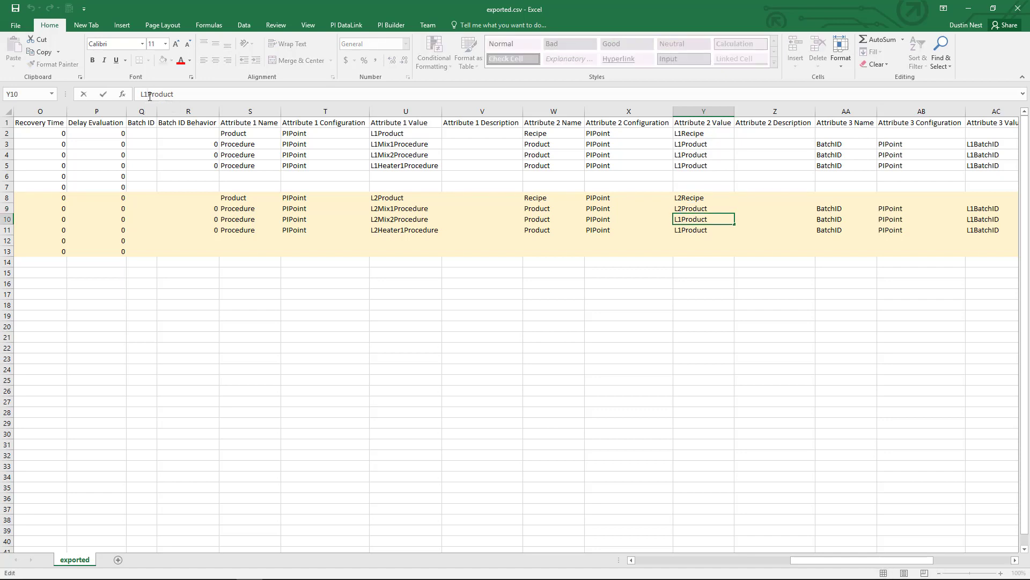
{"action": "key", "text": "BackSpace"}
{"action": "type", "text": "2"}
{"action": "key", "text": "Return"}
{"action": "left_click", "coordinate": [154, 98]}
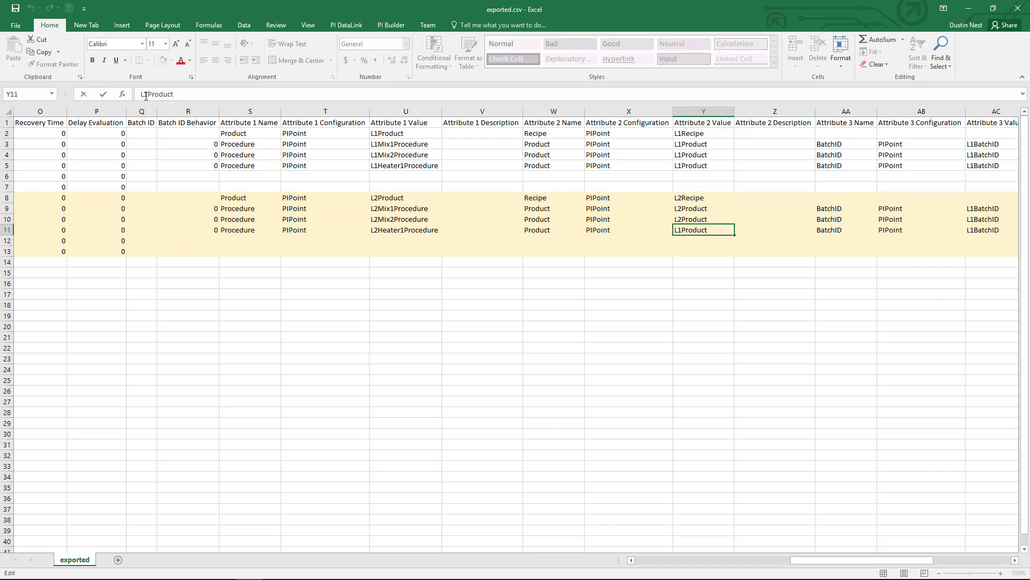
{"action": "key", "text": "BackSpace"}
{"action": "type", "text": "2"}
{"action": "key", "text": "Return"}
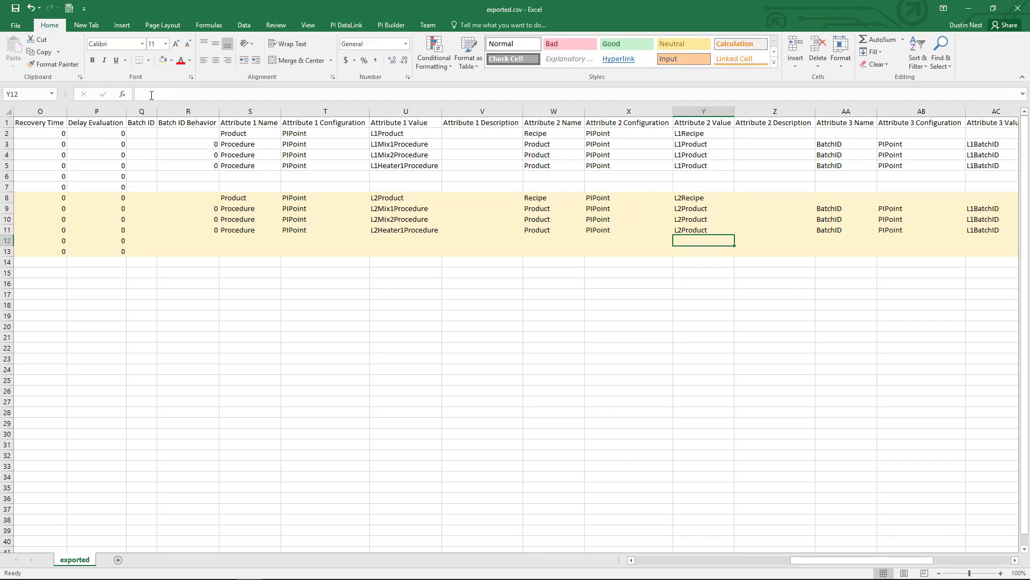
Step: Change AC9, AC10 and AC11 from L1BatchID to L2BatchID
{"action": "left_click_drag", "start_coordinate": [821, 561], "coordinate": [902, 559]}
{"action": "left_click", "coordinate": [545, 211]}
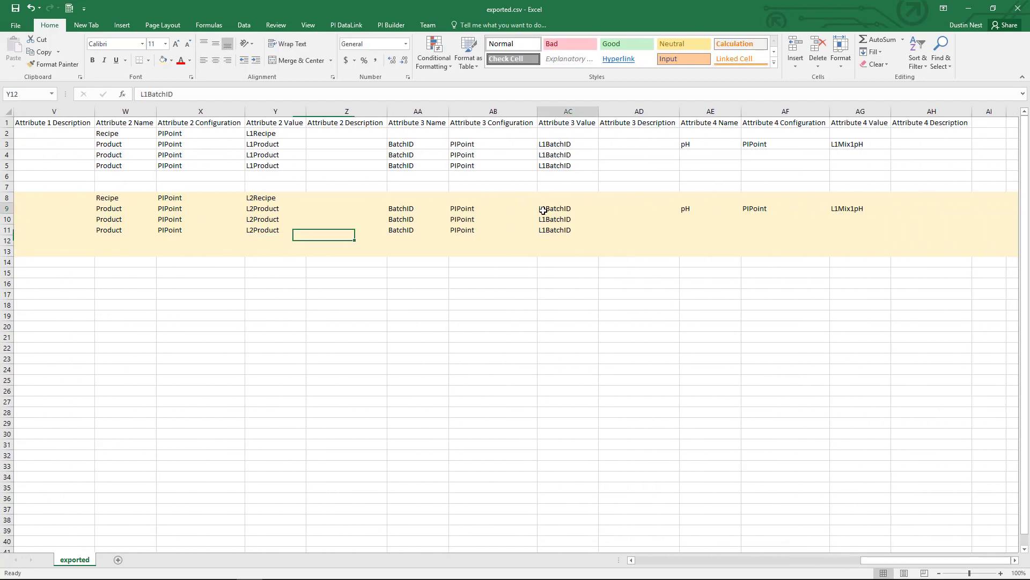
{"action": "left_click", "coordinate": [149, 94]}
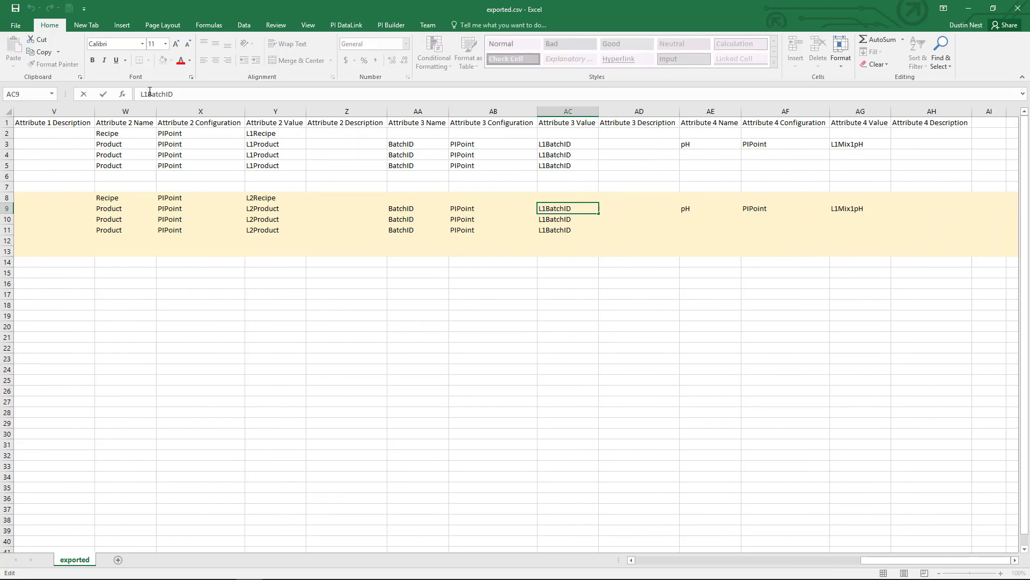
{"action": "key", "text": "BackSpace"}
{"action": "type", "text": "2"}
{"action": "key", "text": "Return"}
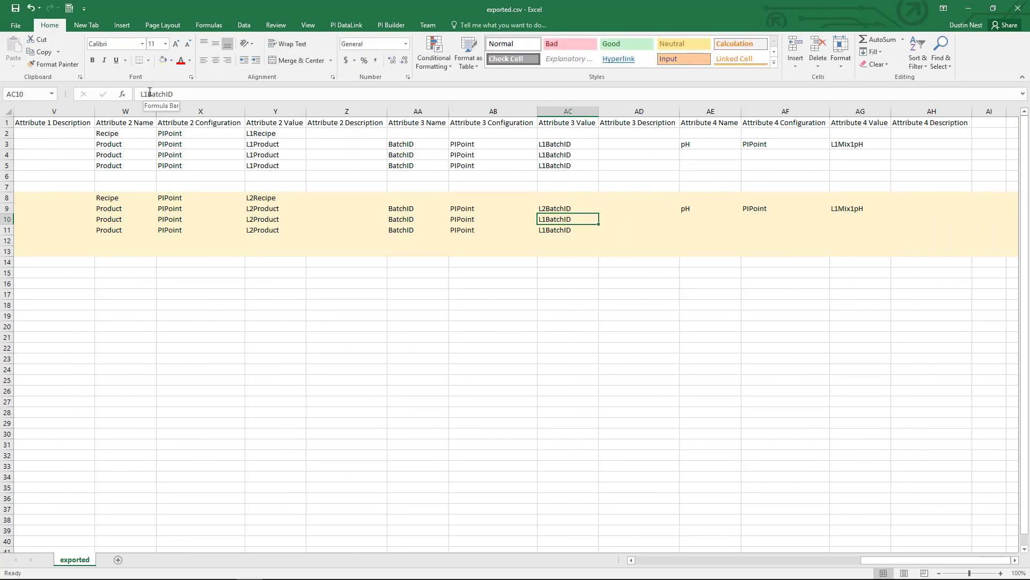
{"action": "left_click", "coordinate": [149, 94]}
{"action": "key", "text": "Return"}
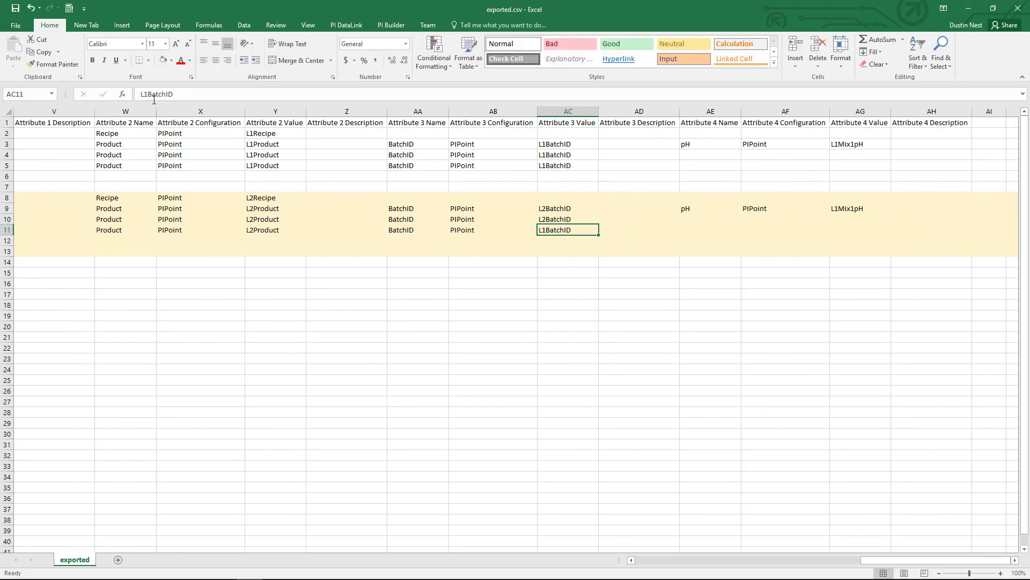
{"action": "left_click", "coordinate": [150, 94]}
{"action": "key", "text": "BackSpace"}
{"action": "type", "text": "2"}
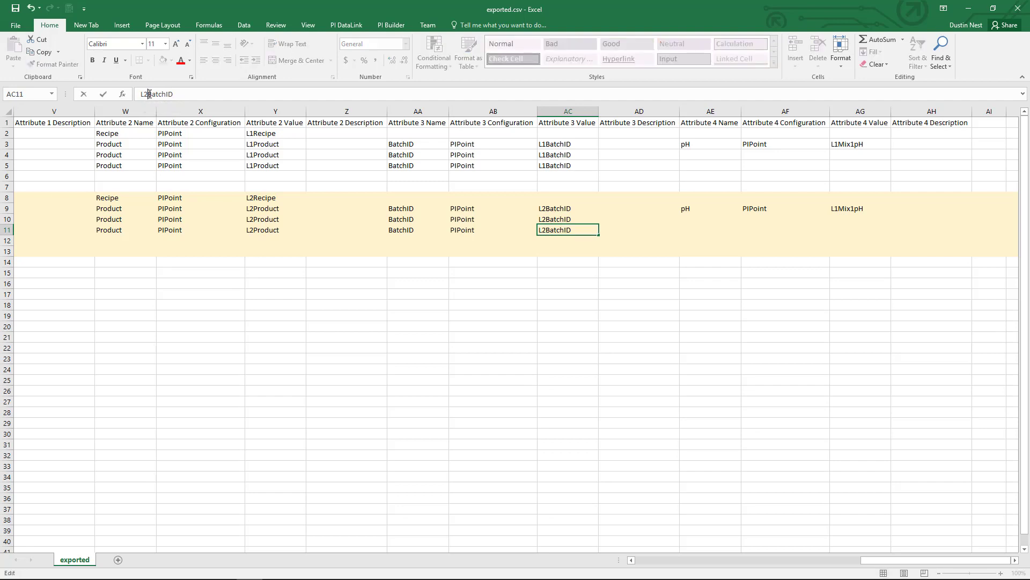
{"action": "key", "text": "Return"}
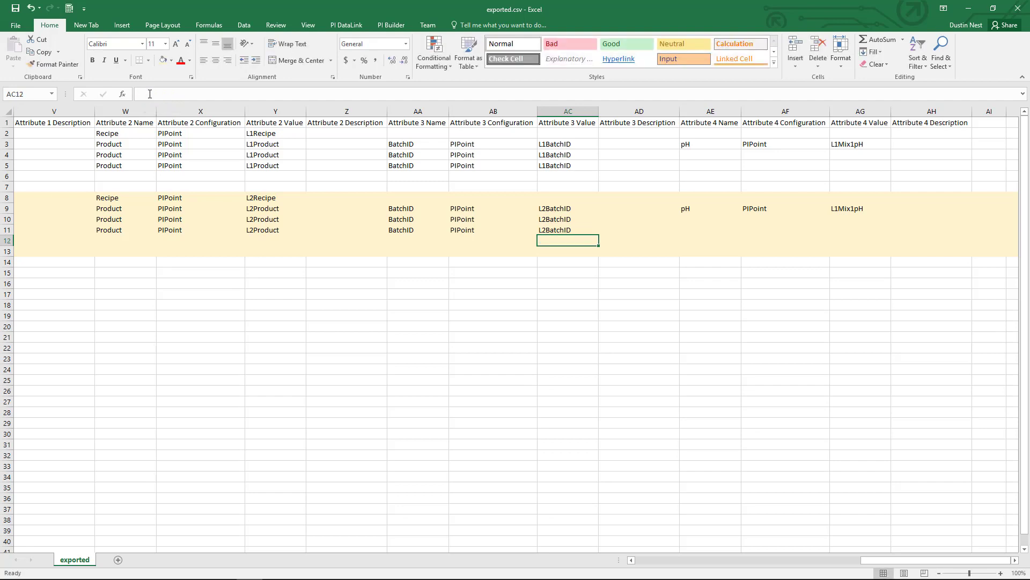
Step: Change AG9 from L1Mix1pH to L2Mix1pH
{"action": "left_click", "coordinate": [840, 210]}
{"action": "left_click", "coordinate": [149, 95]}
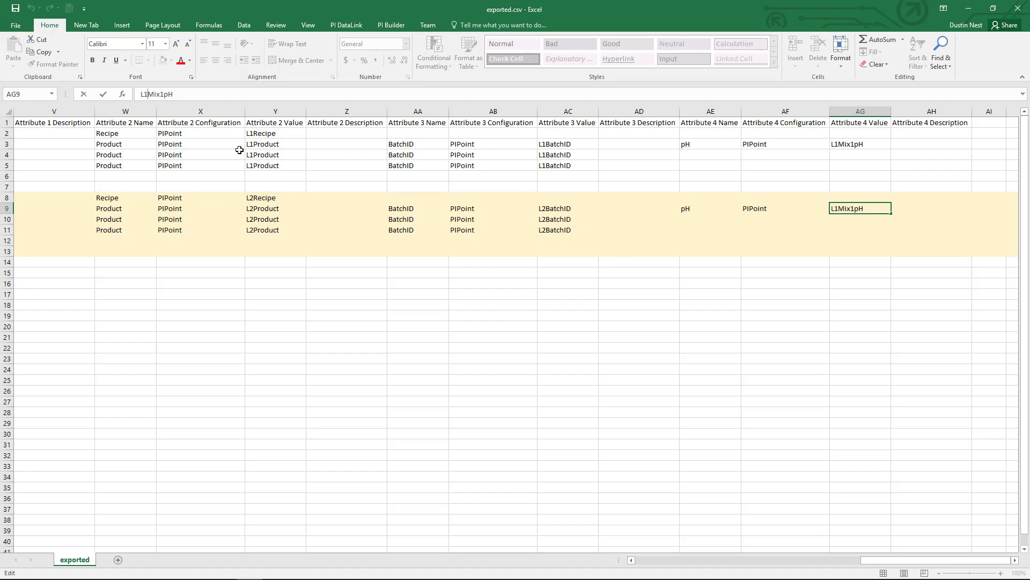
{"action": "key", "text": "BackSpace"}
{"action": "type", "text": "2"}
{"action": "key", "text": "Return"}
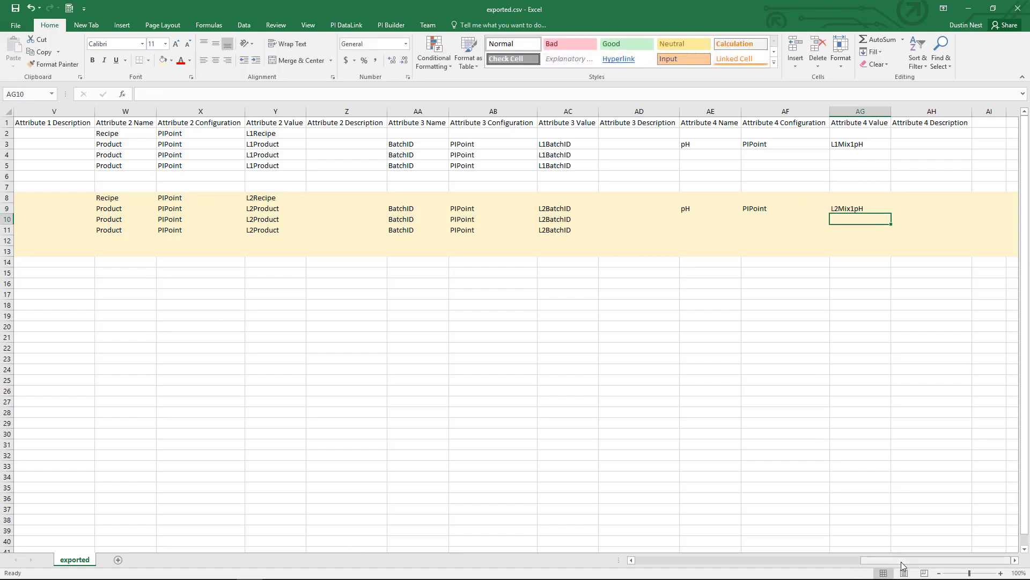
{"action": "left_click_drag", "start_coordinate": [904, 561], "coordinate": [660, 570]}
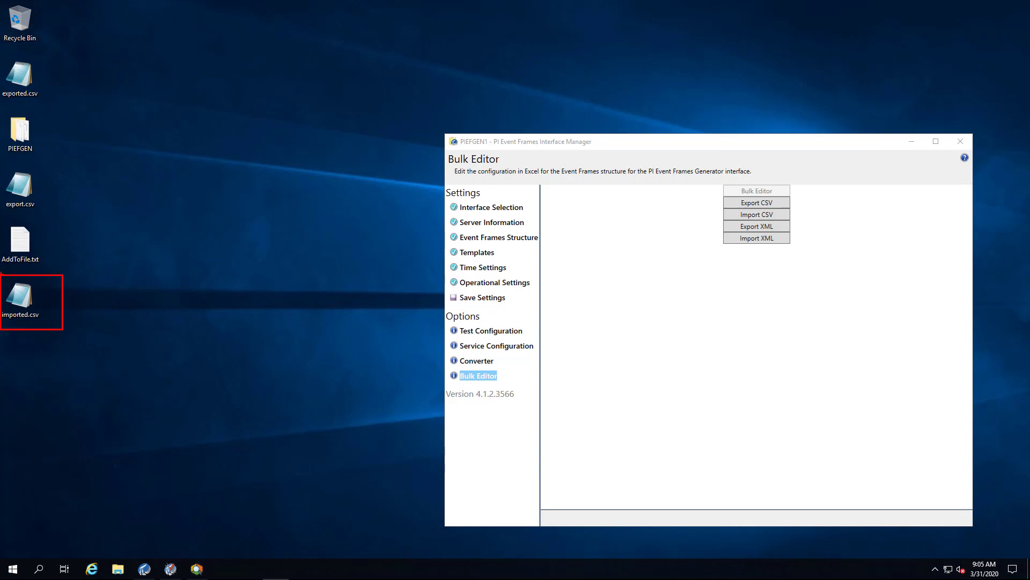
Step: Import the Desktop file imported.csv through the Bulk Editor's Import CSV
{"action": "left_click", "coordinate": [559, 146]}
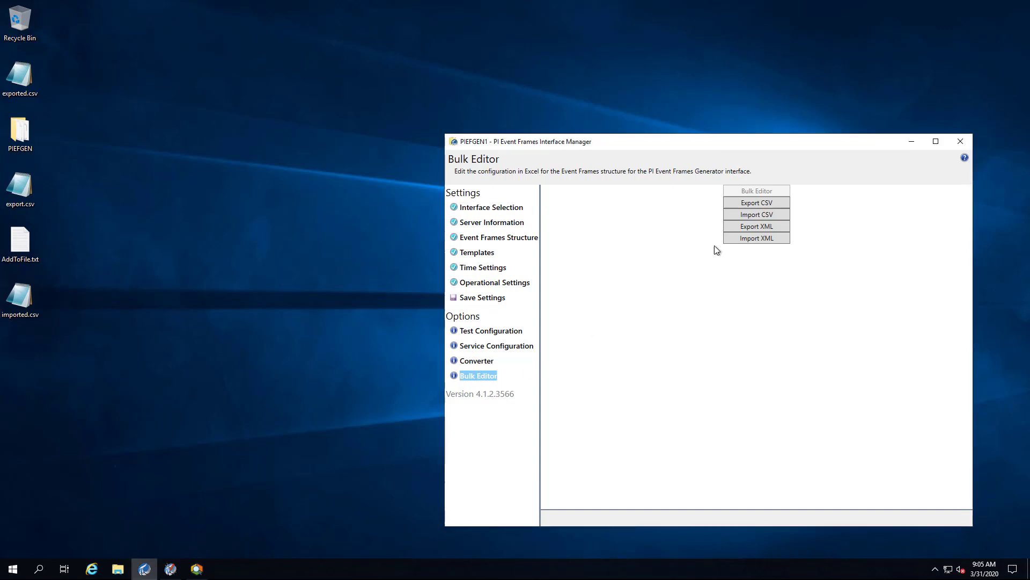
{"action": "left_click", "coordinate": [745, 215]}
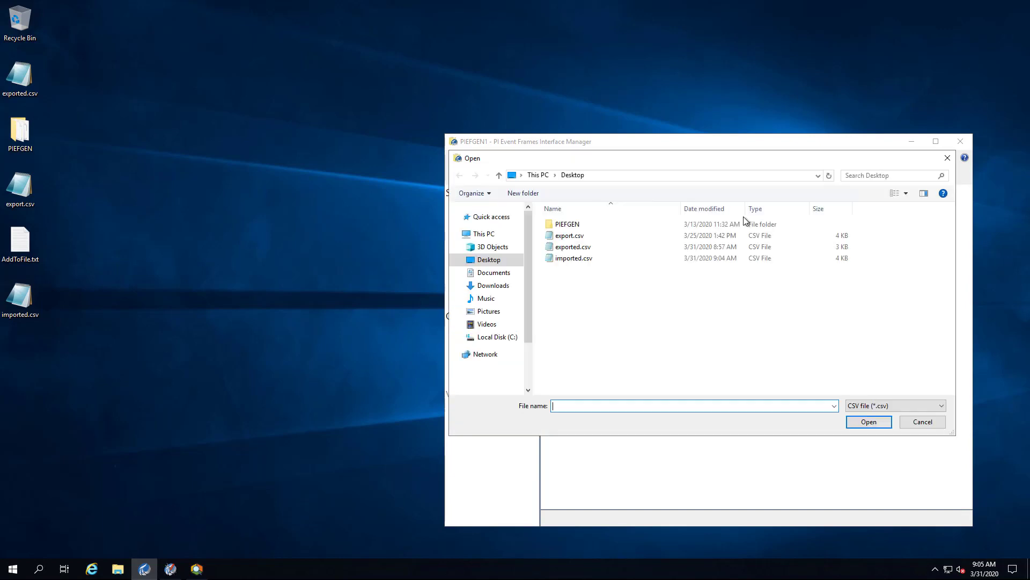
{"action": "left_click", "coordinate": [573, 260]}
{"action": "left_click", "coordinate": [858, 422]}
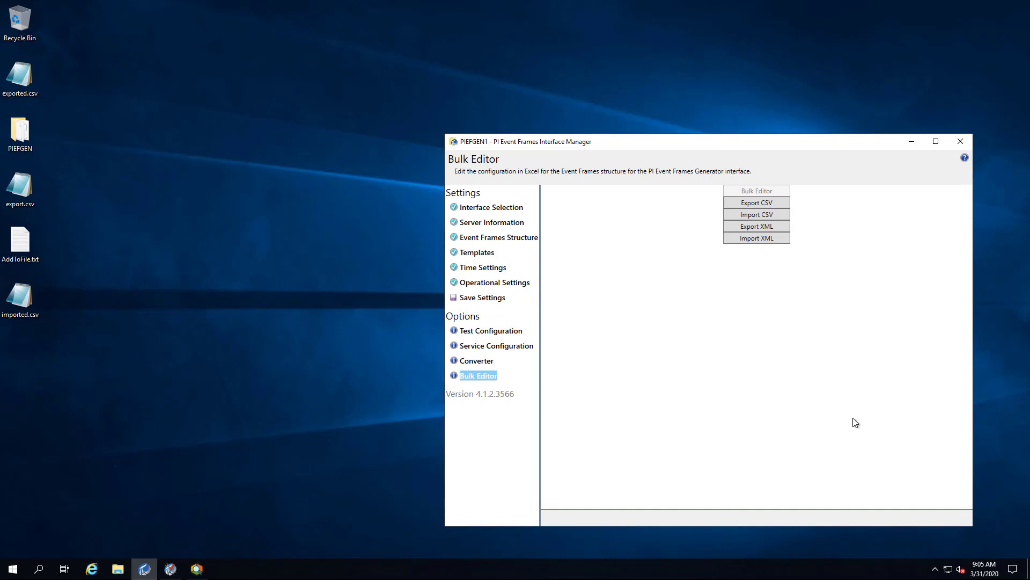
Step: Expand Parent Level Line 2 in the Event Frames Structure and review its additional settings
{"action": "left_click", "coordinate": [498, 240]}
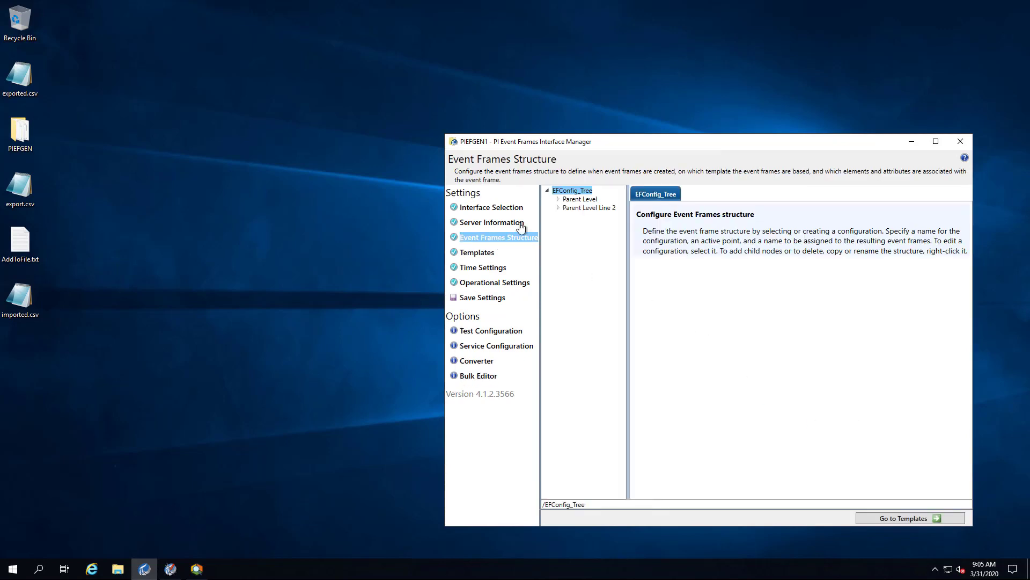
{"action": "left_click", "coordinate": [569, 209]}
{"action": "double_click", "coordinate": [567, 210]}
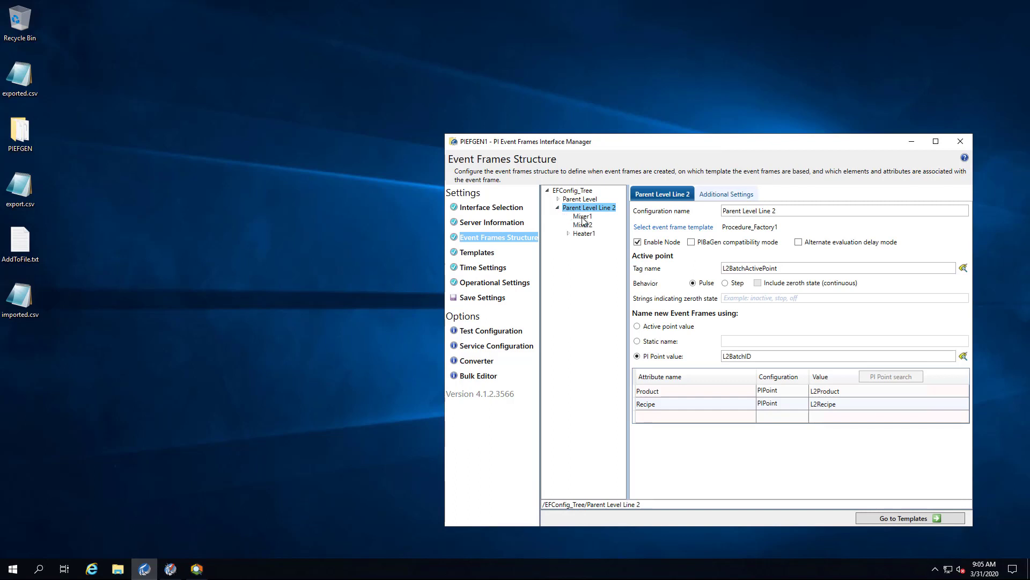
{"action": "left_click", "coordinate": [569, 235]}
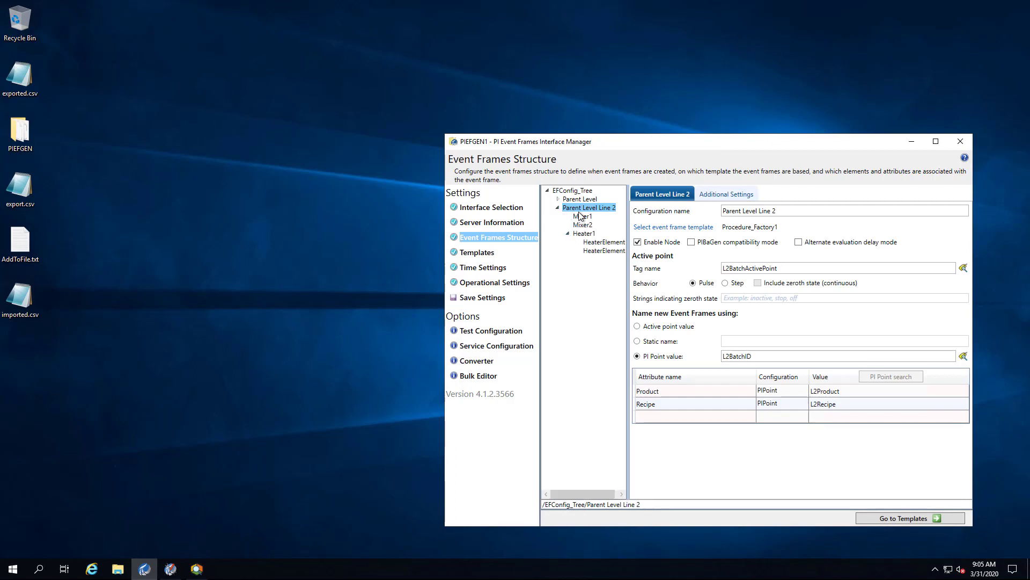
{"action": "left_click", "coordinate": [708, 200]}
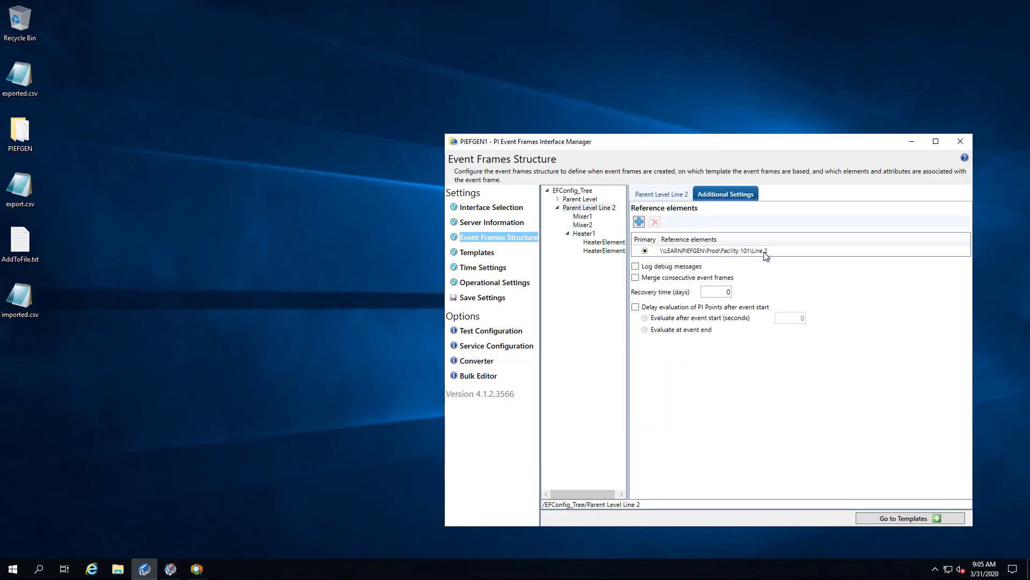
{"action": "left_click", "coordinate": [654, 197]}
Step: Check the L2 tags for Mixer1 and Heater1, then save the PIEFGEN1 configuration
{"action": "left_click", "coordinate": [588, 217]}
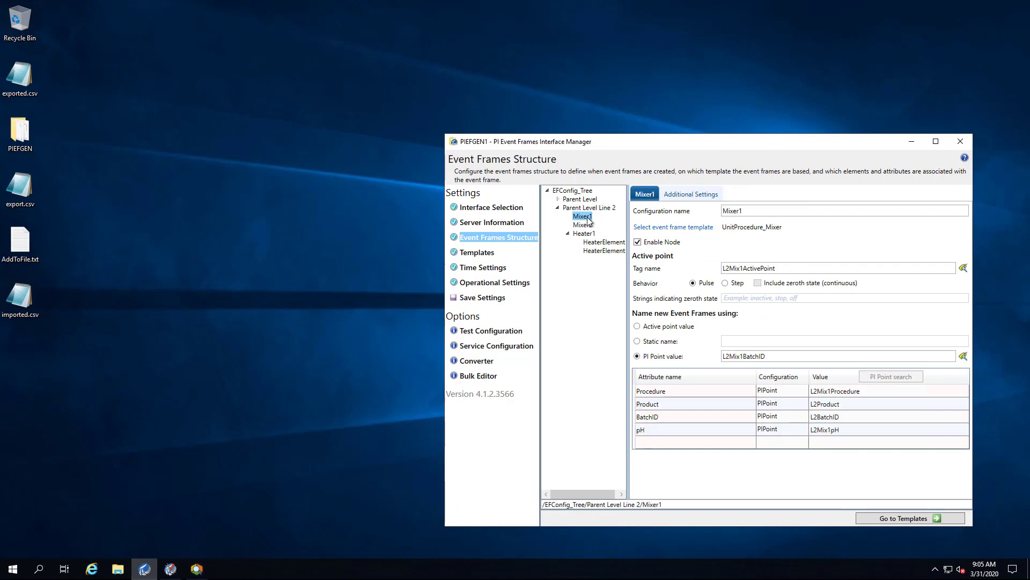
{"action": "left_click_drag", "start_coordinate": [730, 268], "coordinate": [722, 268]}
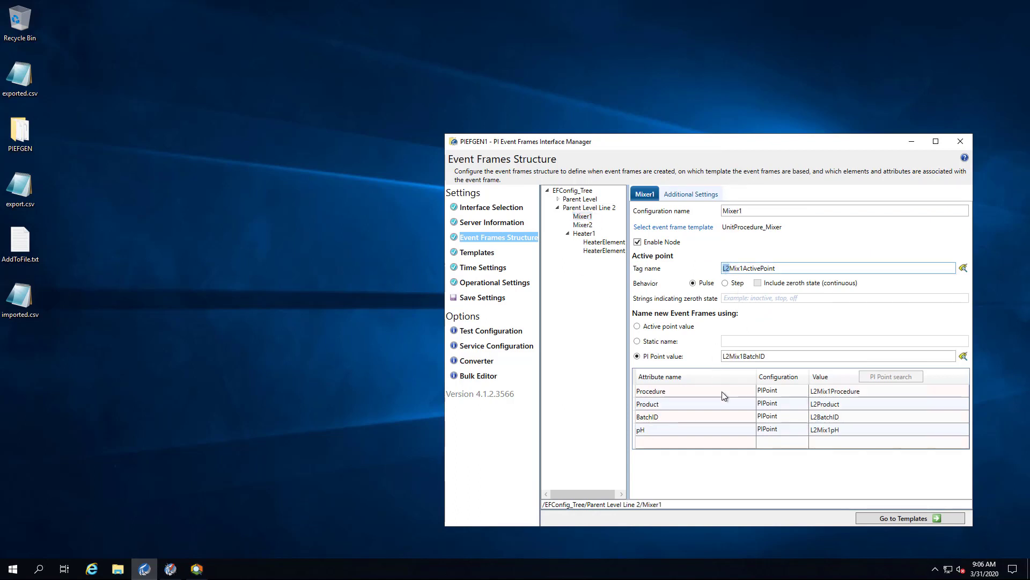
{"action": "left_click", "coordinate": [729, 269]}
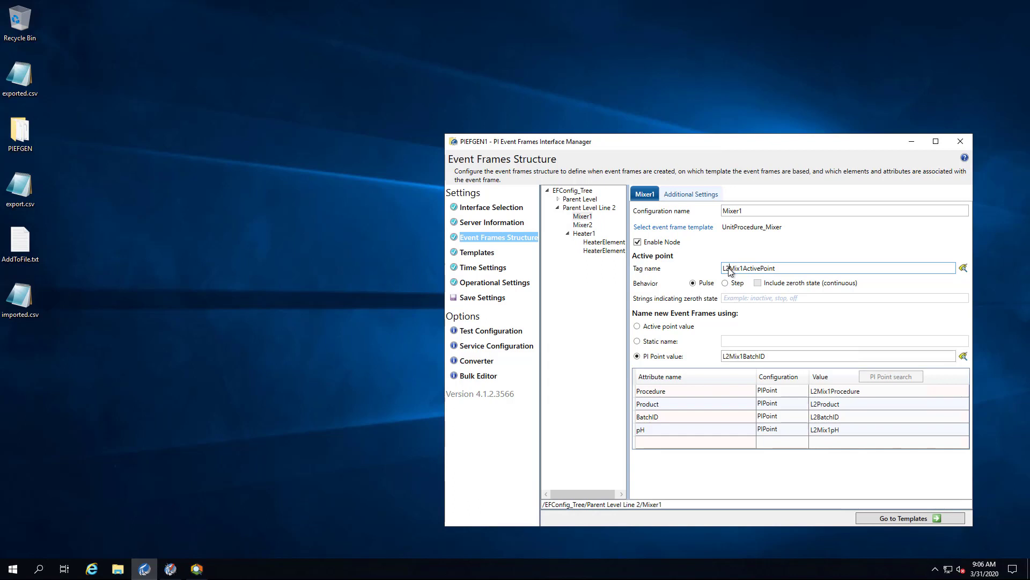
{"action": "left_click", "coordinate": [580, 234]}
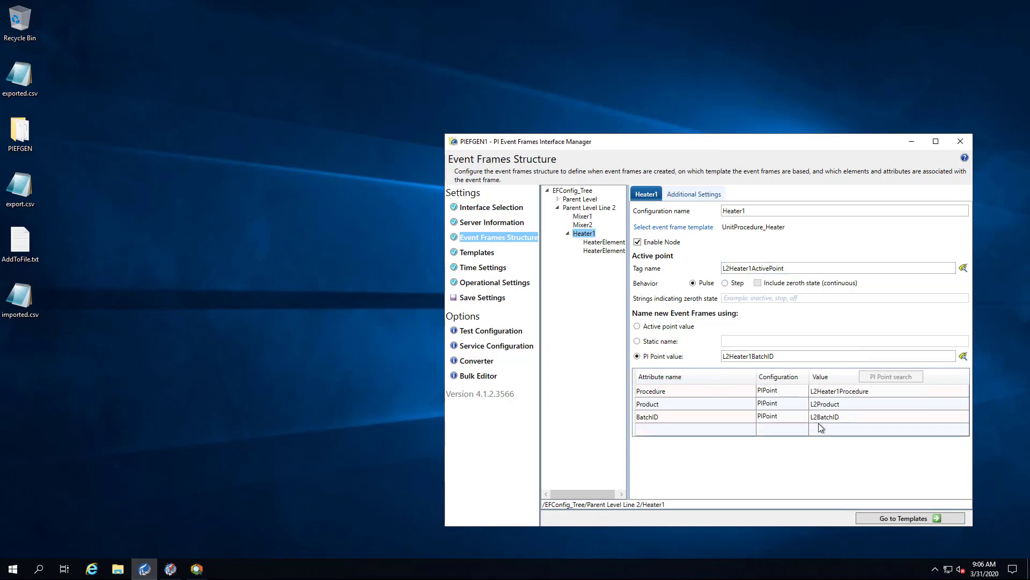
{"action": "left_click", "coordinate": [488, 299]}
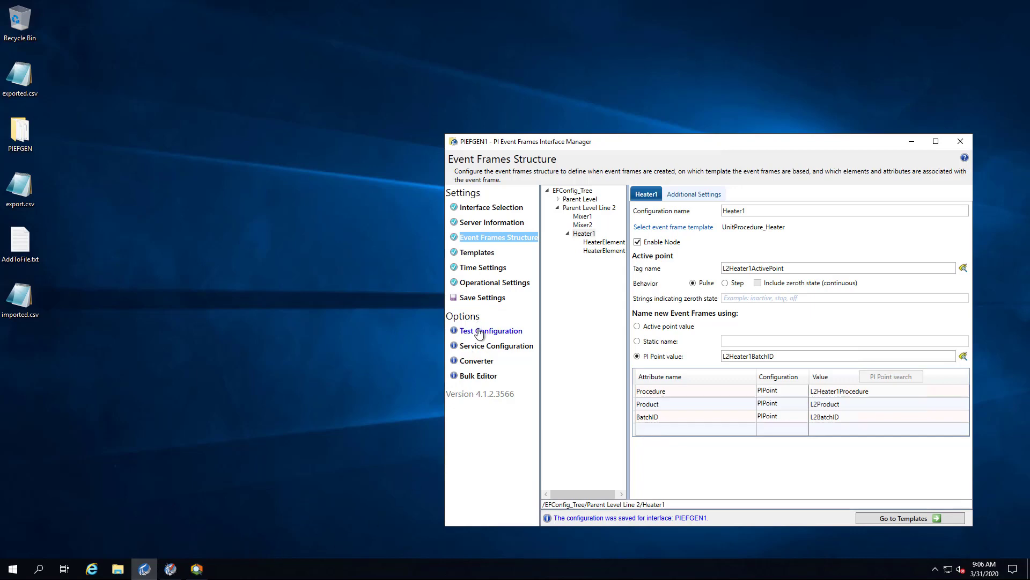
Step: Stop and restart the PIEFGEN1 interface service, then bring PI System Explorer forward
{"action": "left_click", "coordinate": [479, 349]}
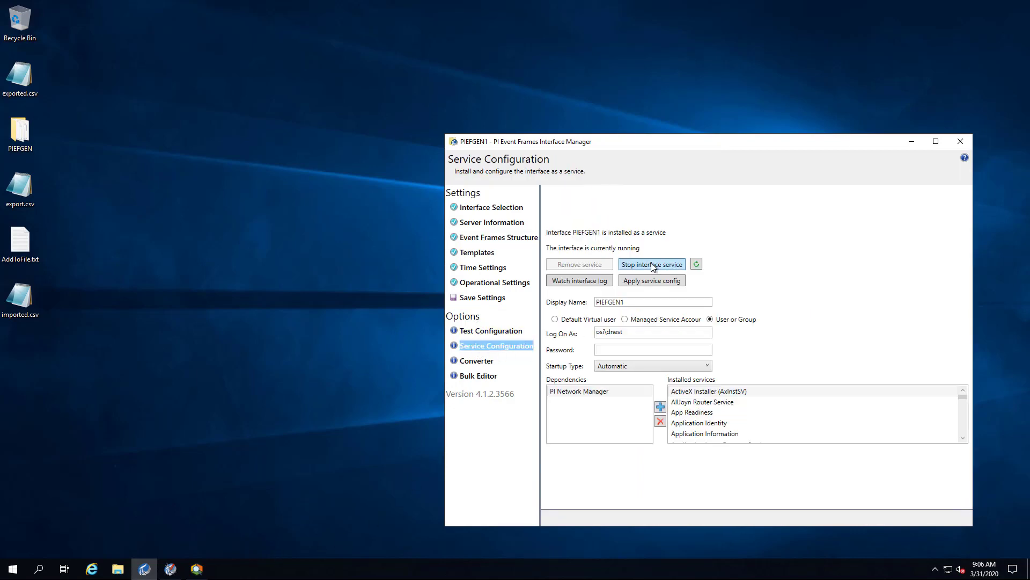
{"action": "left_click", "coordinate": [675, 266]}
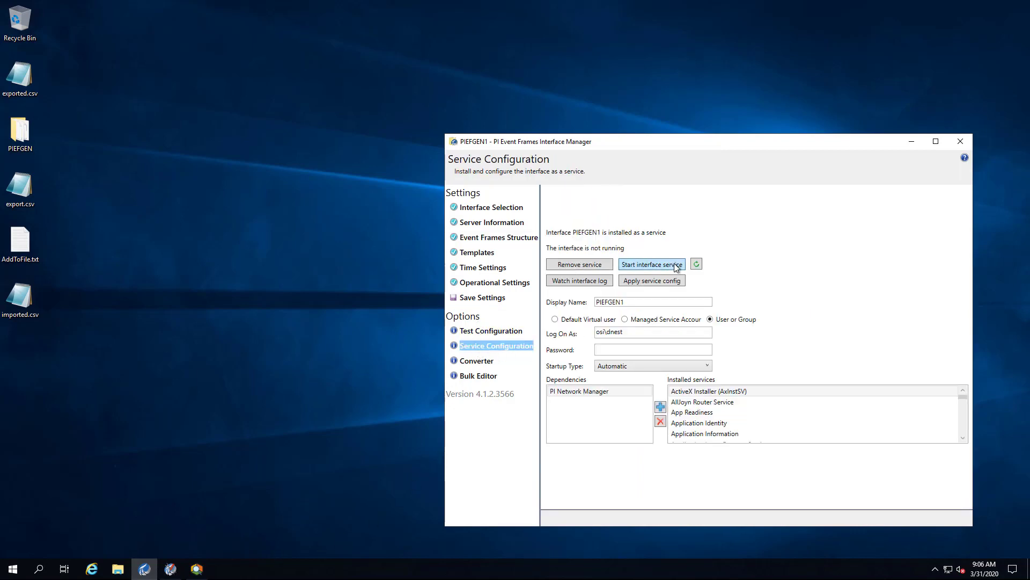
{"action": "left_click", "coordinate": [675, 265]}
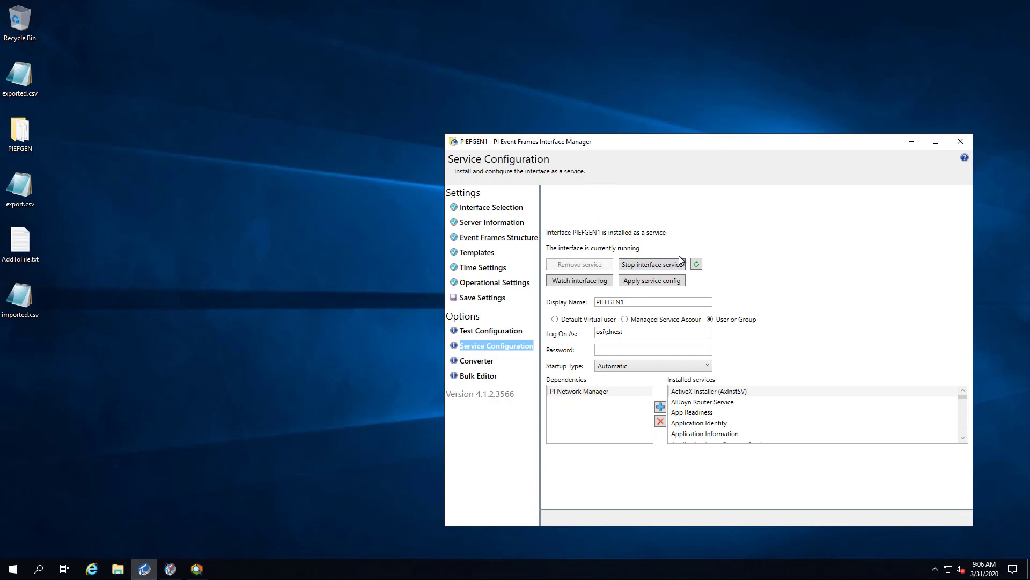
{"action": "left_click", "coordinate": [197, 570]}
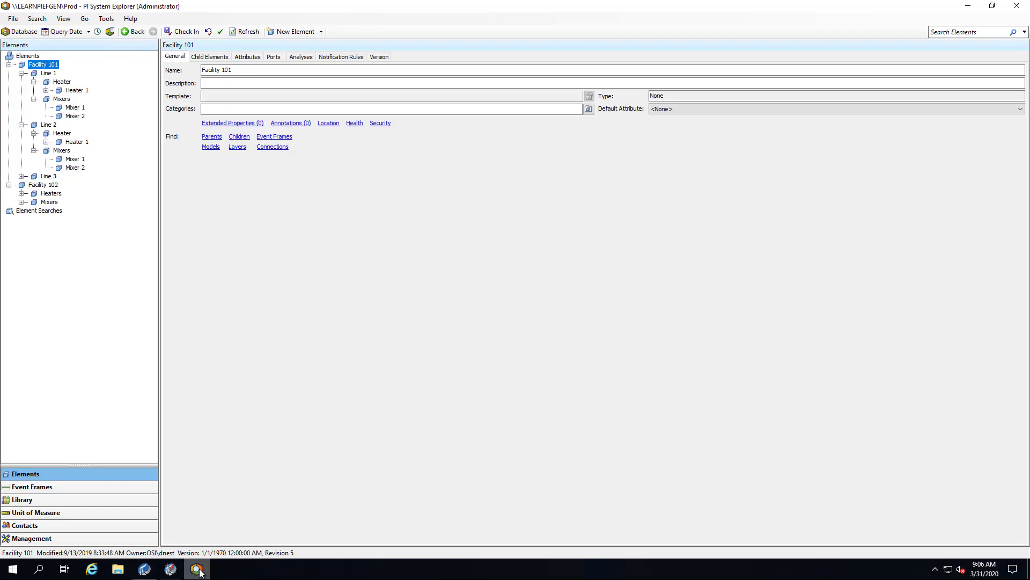
Step: Run a new event frame search and keep it as Event Frame Search 3
{"action": "left_click", "coordinate": [82, 487]}
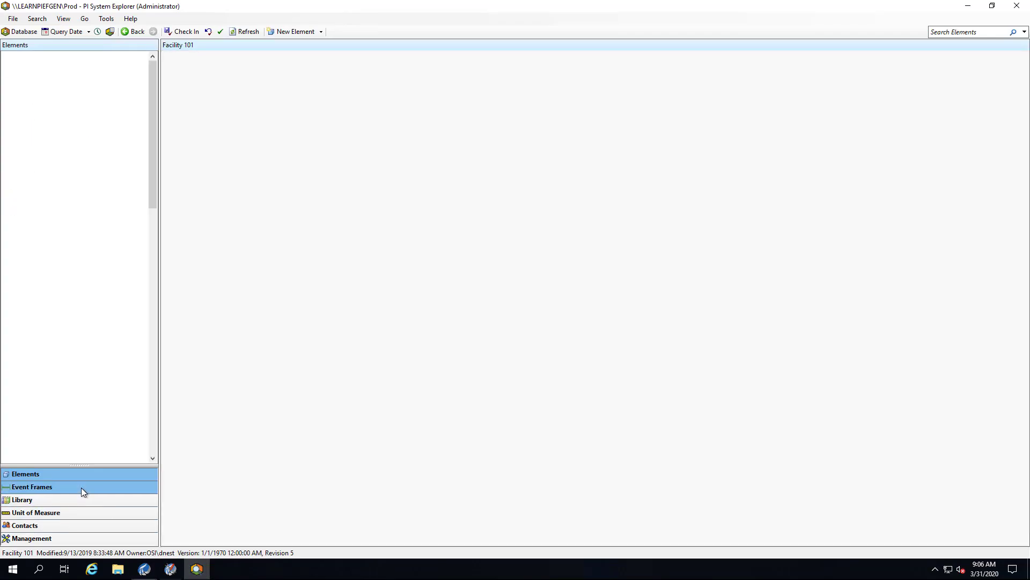
{"action": "left_click_drag", "start_coordinate": [834, 108], "coordinate": [947, 313]}
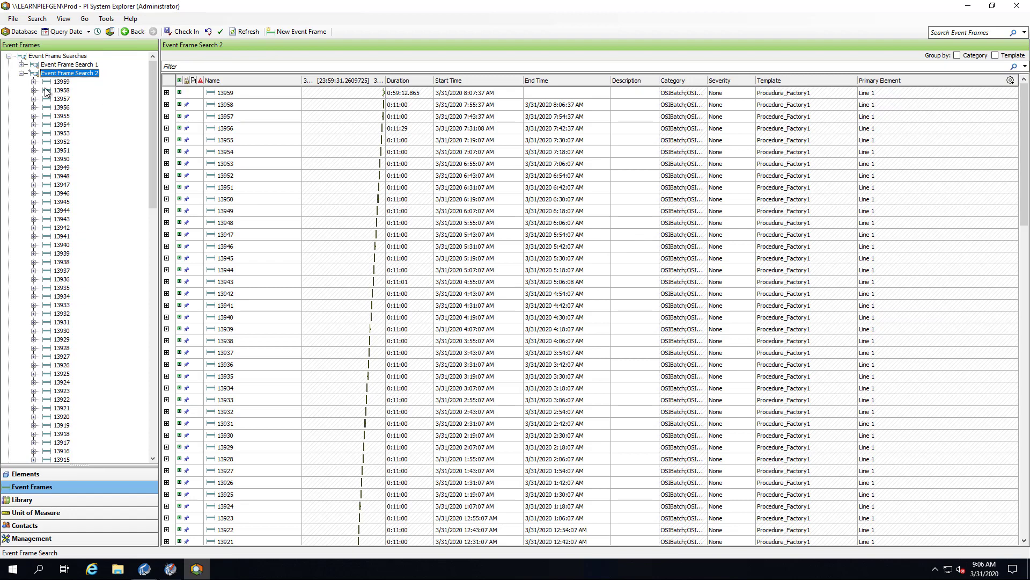
{"action": "right_click", "coordinate": [61, 56]}
{"action": "left_click", "coordinate": [95, 62]}
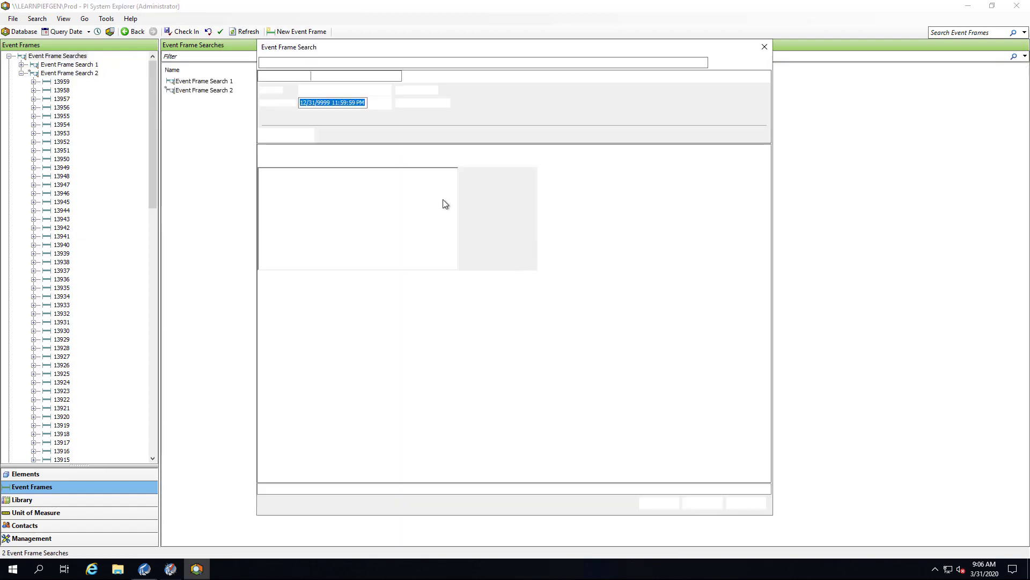
{"action": "left_click", "coordinate": [730, 63]}
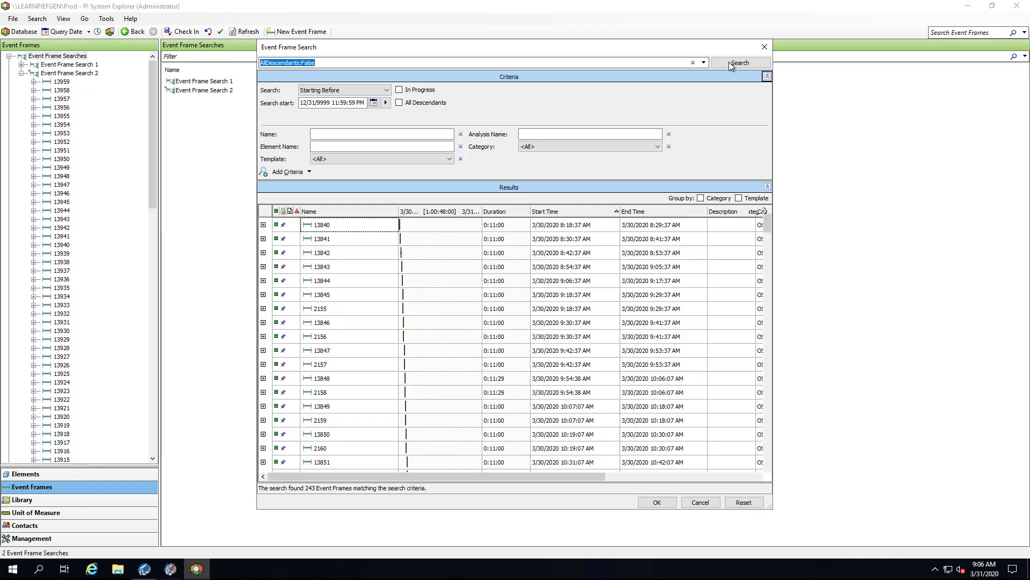
{"action": "left_click", "coordinate": [657, 501]}
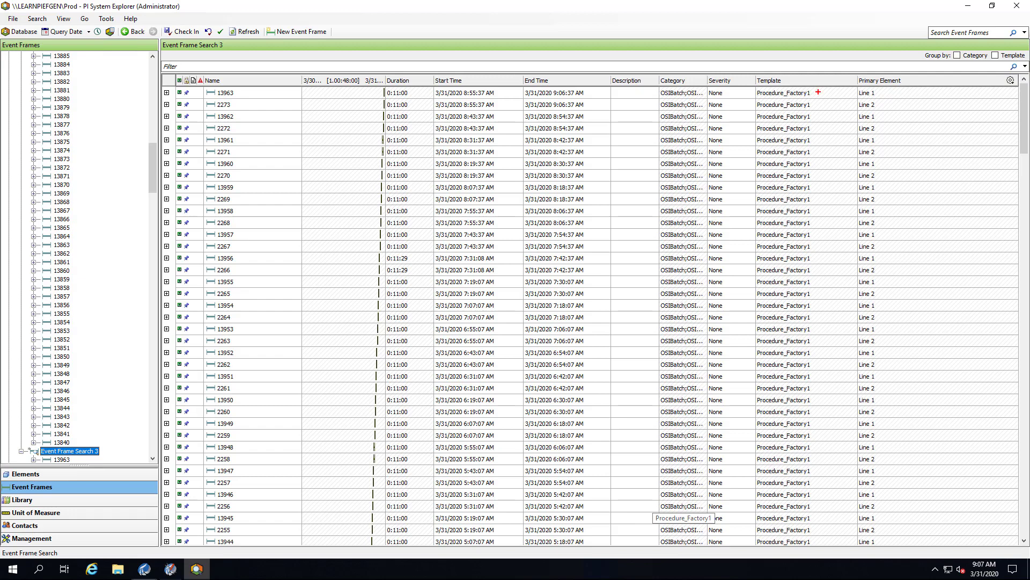
{"action": "left_click_drag", "start_coordinate": [818, 93], "coordinate": [946, 507]}
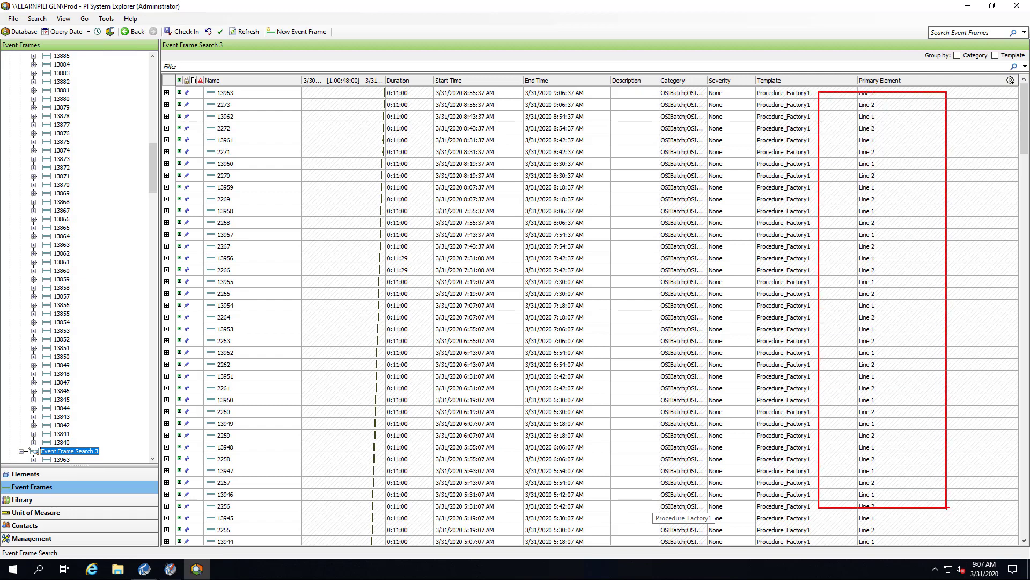